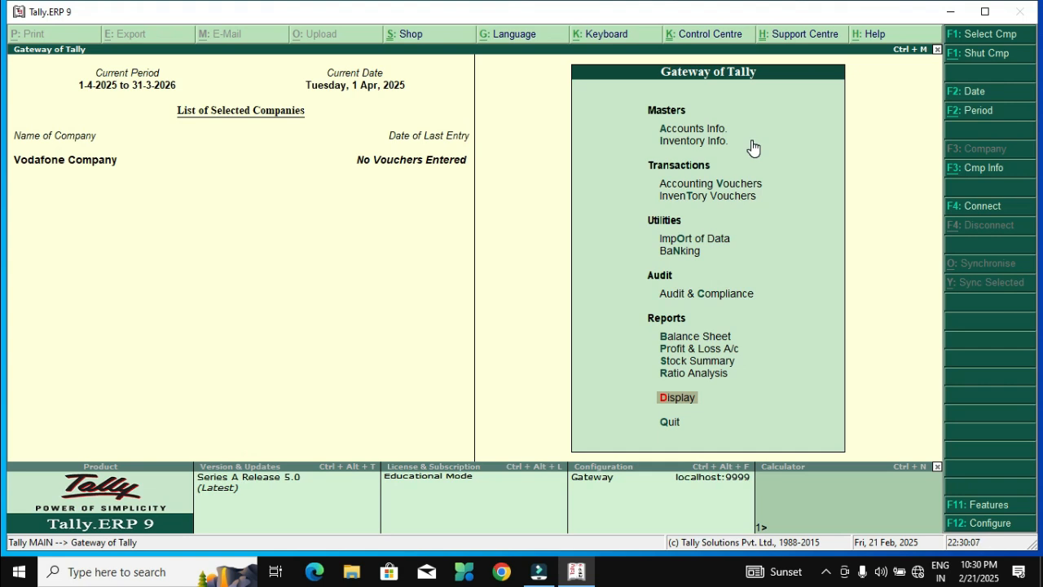
# Step: Set Maintain accounts only to Yes in the company's accounting features and save the settings
pyautogui.press('F11')
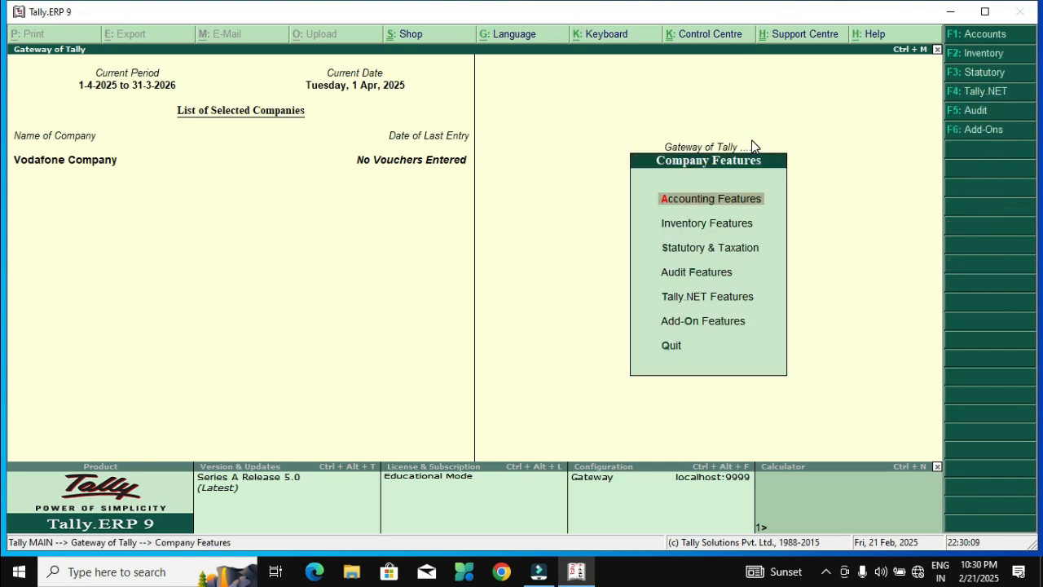
pyautogui.press('Down')
pyautogui.press('Down')
pyautogui.press('Up')
pyautogui.press('Up')
pyautogui.press('Return')
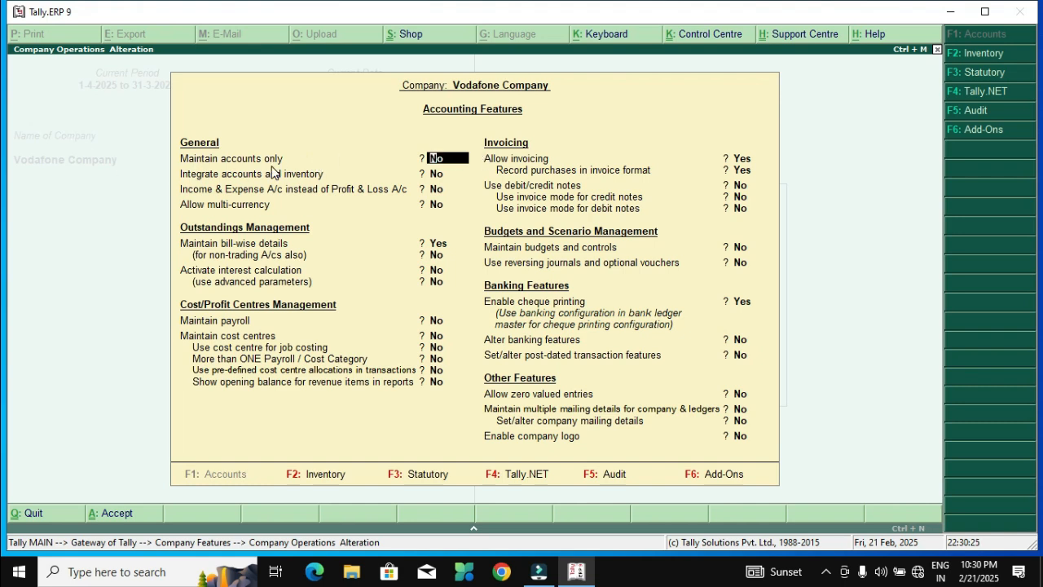
pyautogui.write('y')
pyautogui.press('Return')
pyautogui.press('Return')
pyautogui.press('Return')
pyautogui.press('Return')
pyautogui.press('Return')
pyautogui.press('Return')
pyautogui.press('Return')
pyautogui.press('Return')
pyautogui.press('Return')
pyautogui.press('Return')
pyautogui.press('Return')
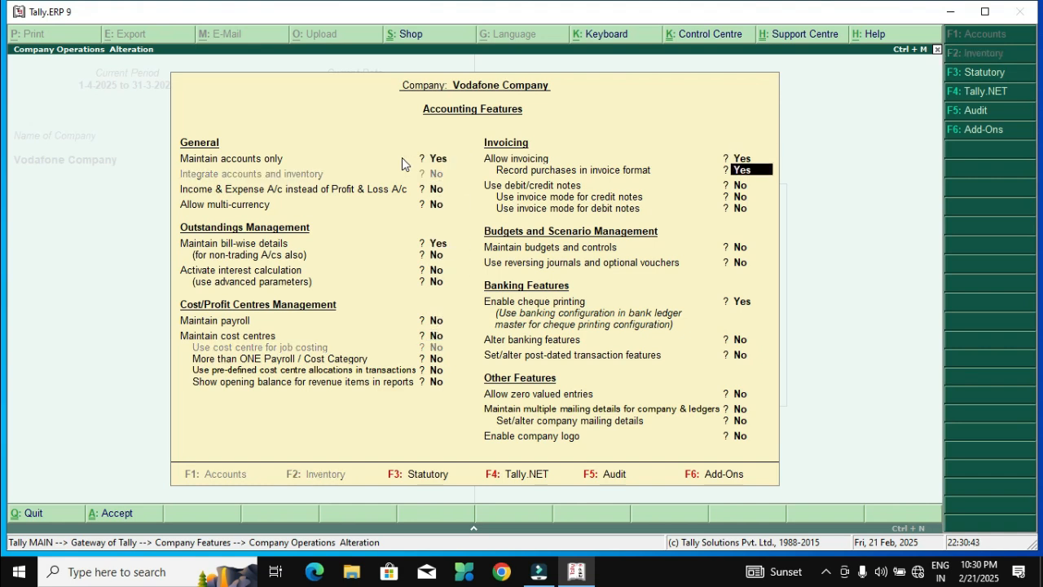
pyautogui.press('Return')
pyautogui.press('Return')
pyautogui.press('Return')
pyautogui.press('Return')
pyautogui.press('Return')
pyautogui.press('Return')
pyautogui.press('Return')
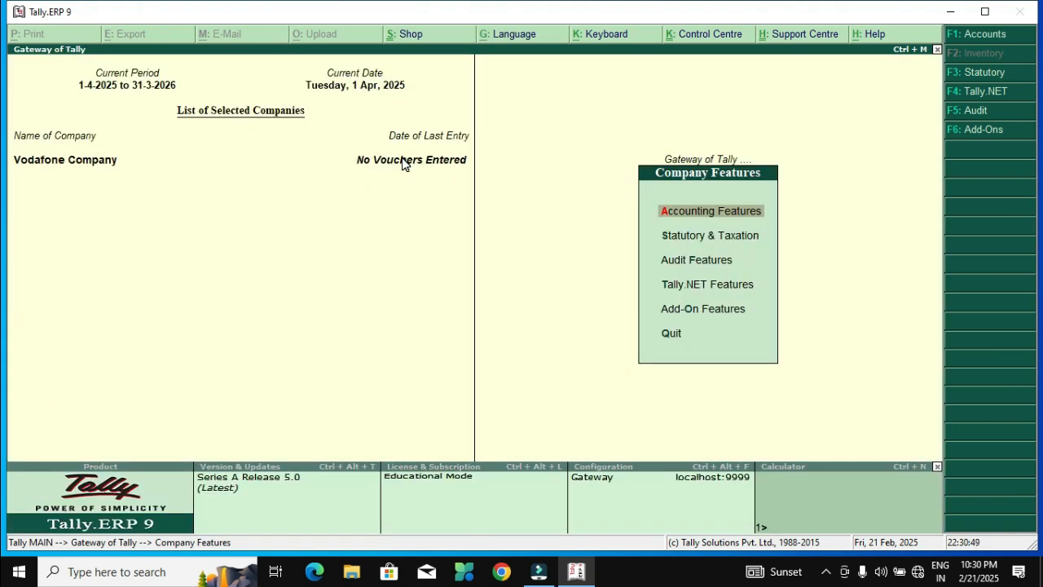
pyautogui.press('Escape')
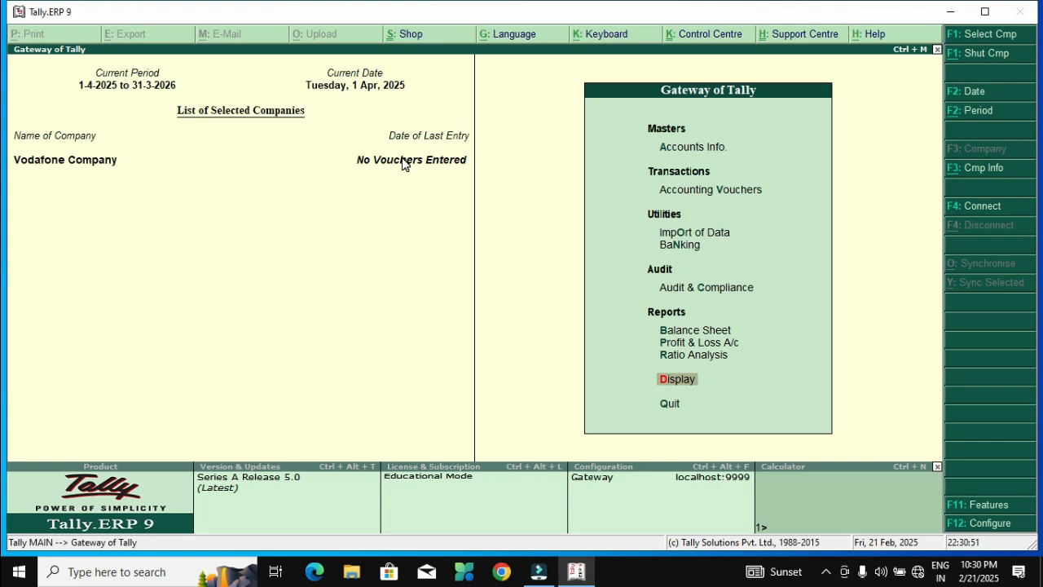
# Step: Display the single-ledger details of the party grouped under Sundry Creditors
pyautogui.press('Up')
pyautogui.press('Up')
pyautogui.press('Up')
pyautogui.press('Up')
pyautogui.press('Up')
pyautogui.press('Up')
pyautogui.press('Up')
pyautogui.press('Up')
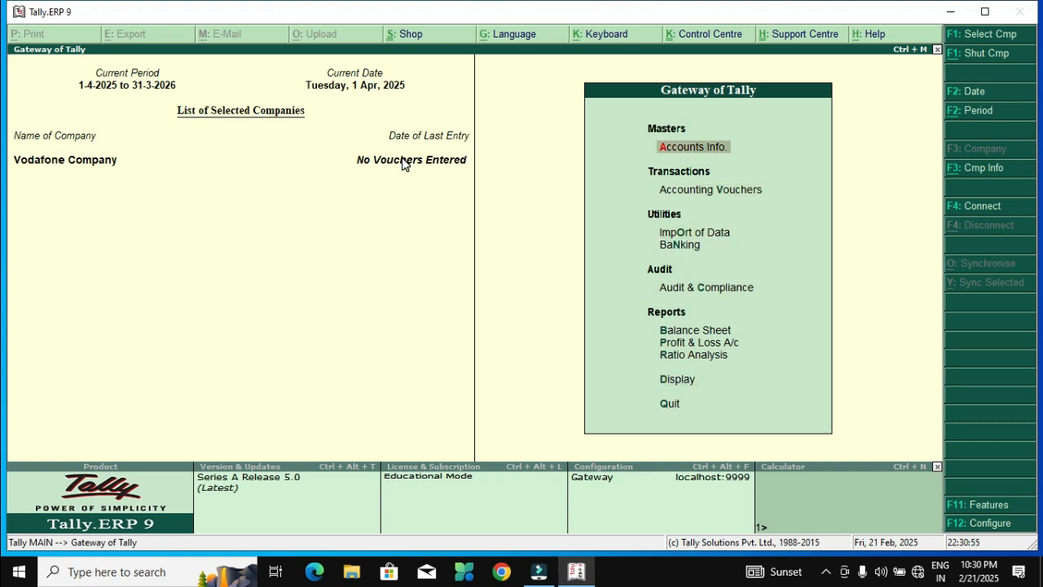
pyautogui.press('Return')
pyautogui.press('Down')
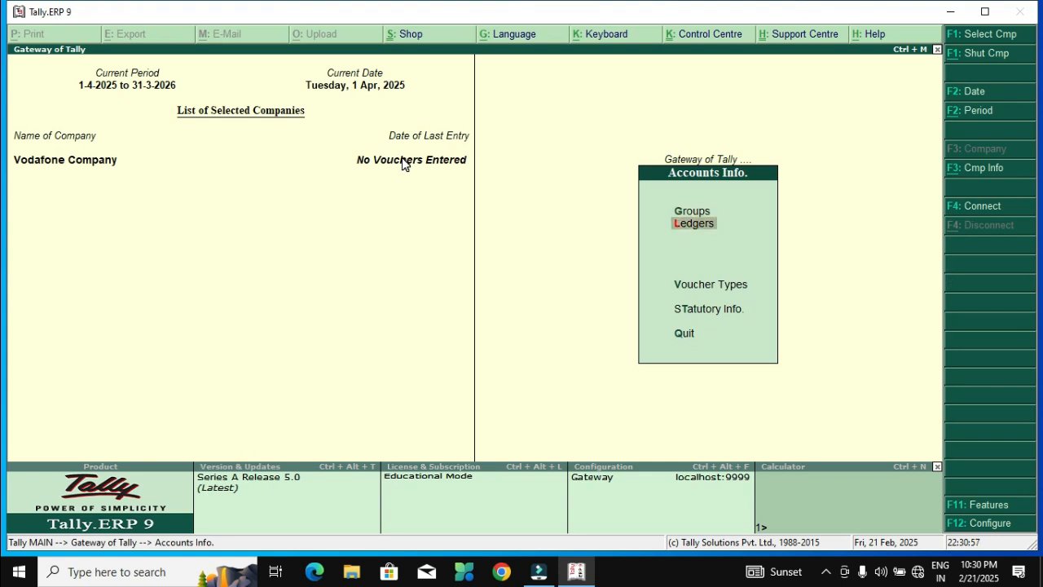
pyautogui.press('Return')
pyautogui.press('Down')
pyautogui.press('Down')
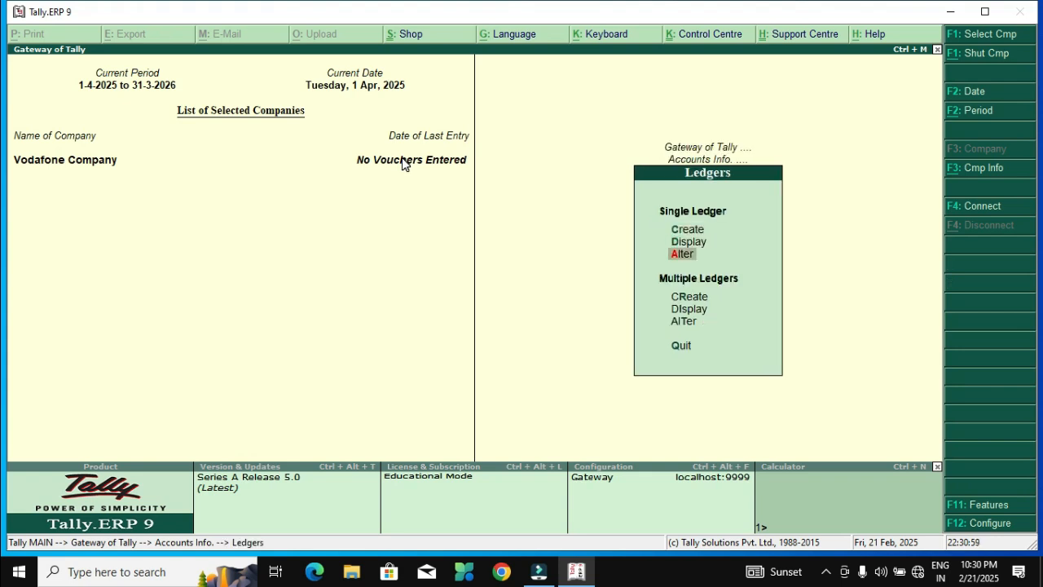
pyautogui.press('Up')
pyautogui.press('Return')
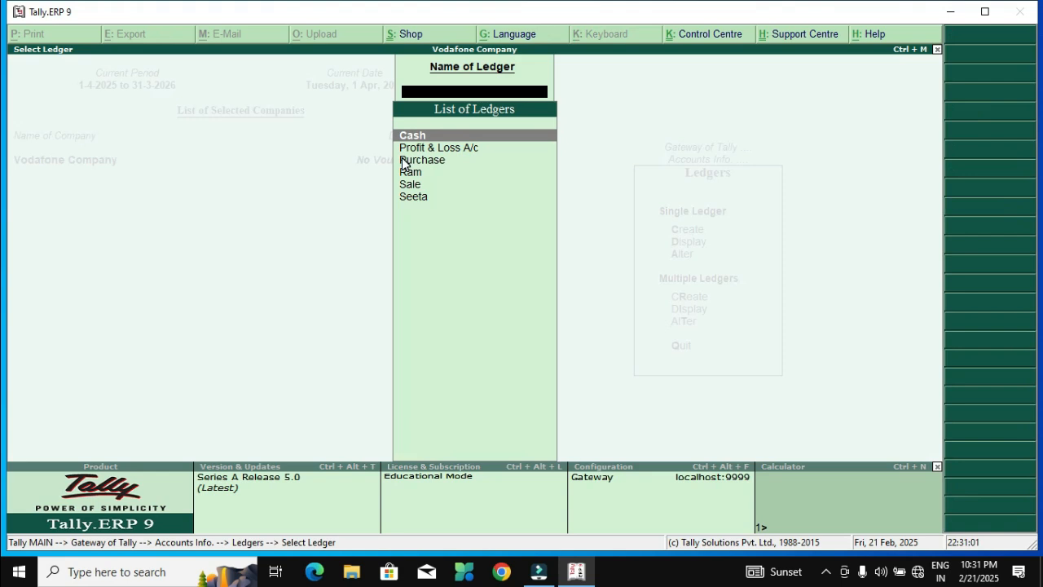
pyautogui.press('Down')
pyautogui.press('Down')
pyautogui.press('Down')
pyautogui.press('Down')
pyautogui.press('Down')
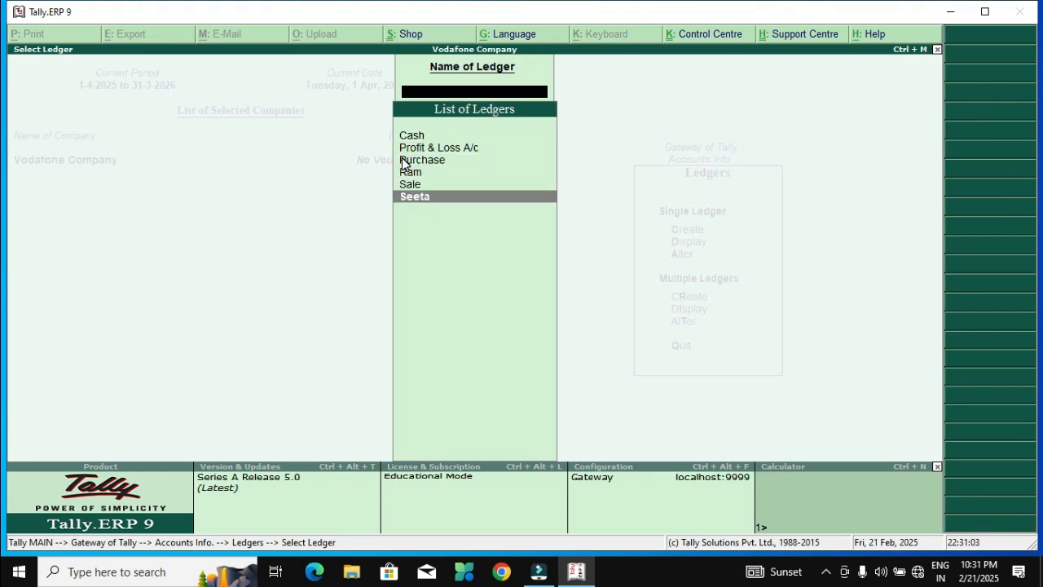
pyautogui.press('Up')
pyautogui.press('Up')
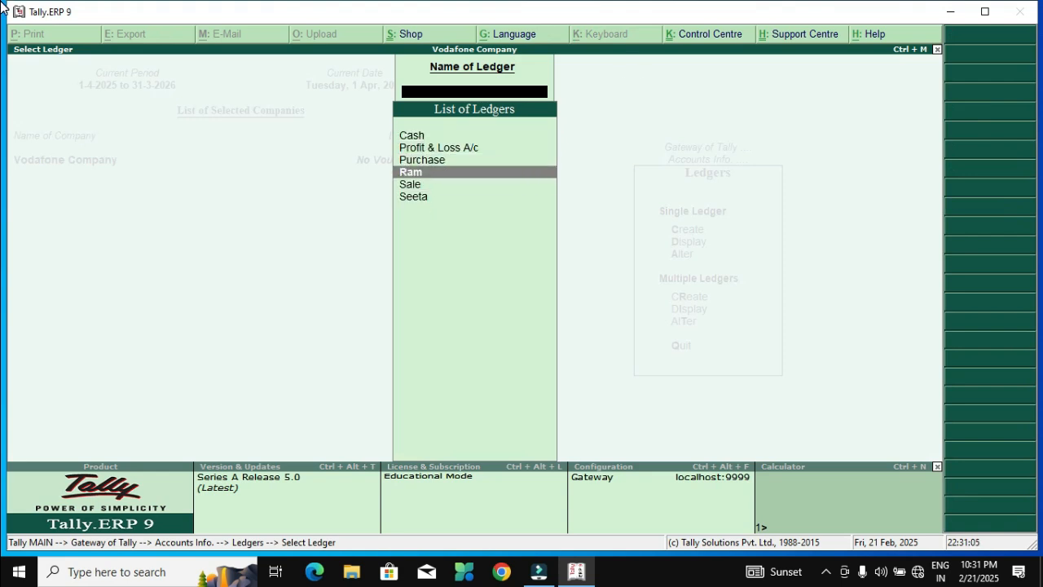
pyautogui.press('Return')
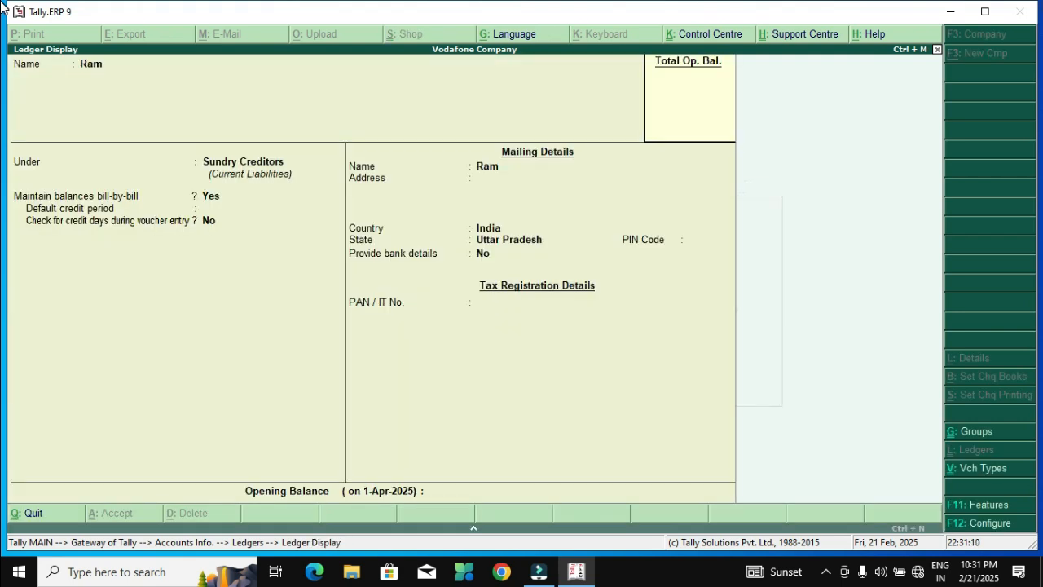
pyautogui.press('Escape')
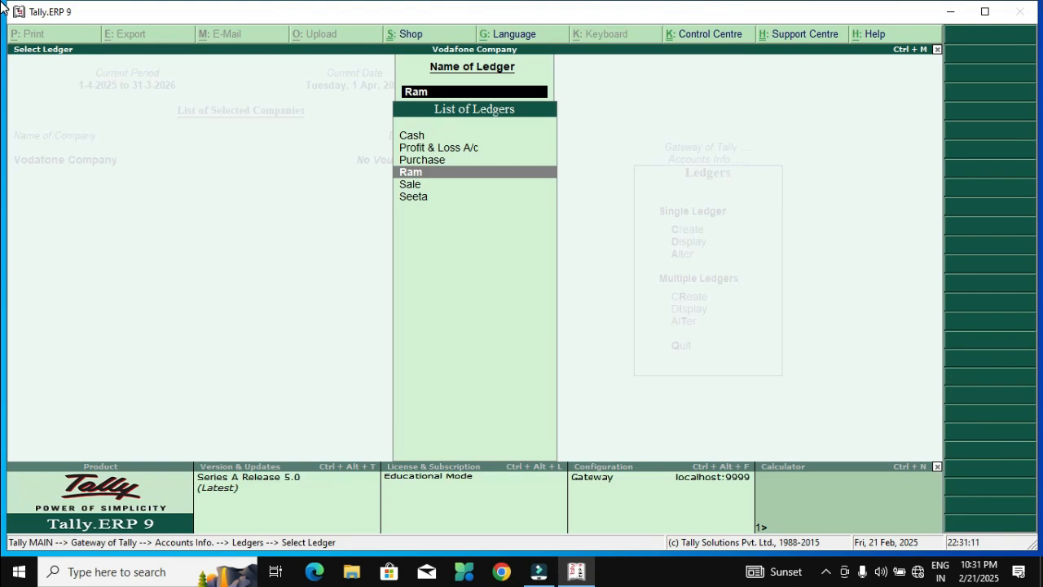
# Step: Display the ledger details of the party grouped under Sundry Debtors
pyautogui.press('Down')
pyautogui.press('Down')
pyautogui.press('Return')
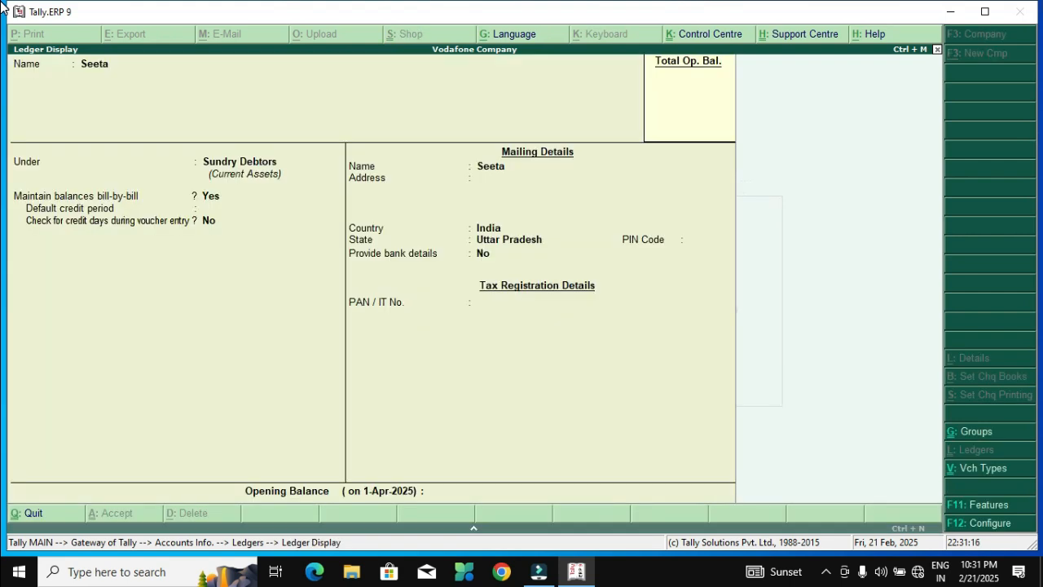
pyautogui.press('Escape')
# Step: Display the Sale ledger and the Purchase ledger to check which account groups they are under
pyautogui.press('Up')
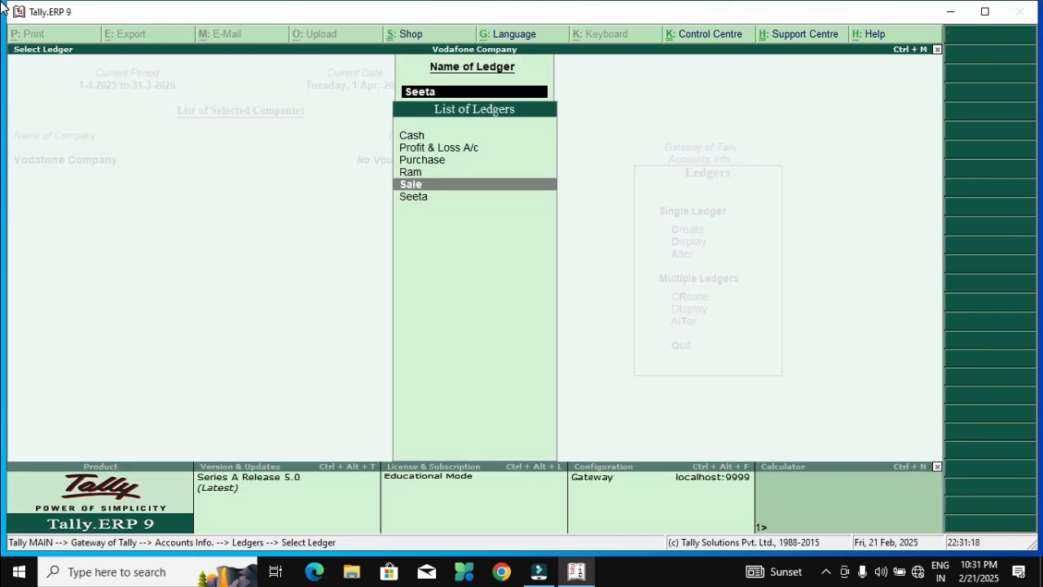
pyautogui.press('Return')
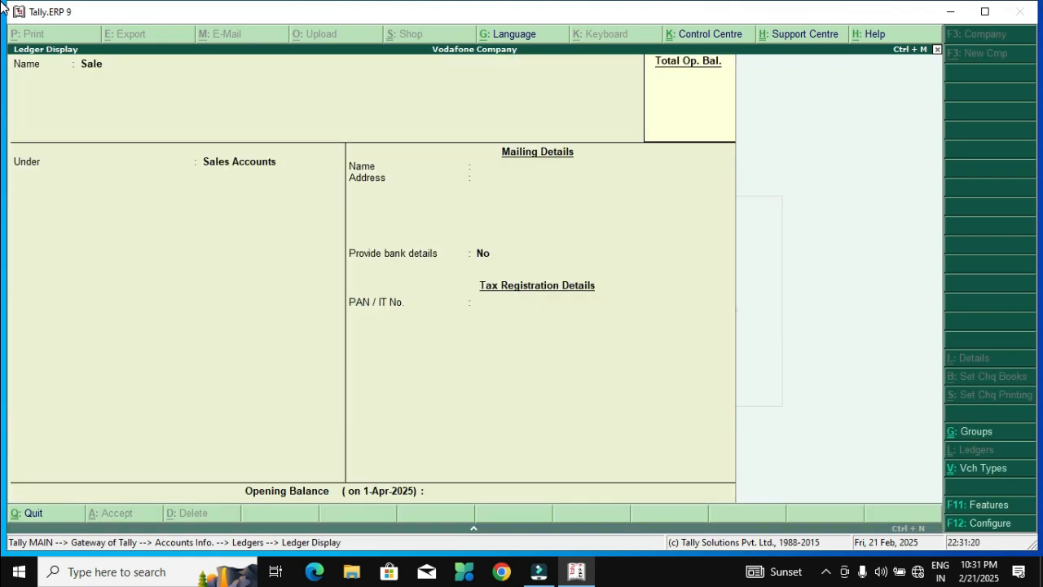
pyautogui.press('Escape')
pyautogui.press('Up')
pyautogui.press('Up')
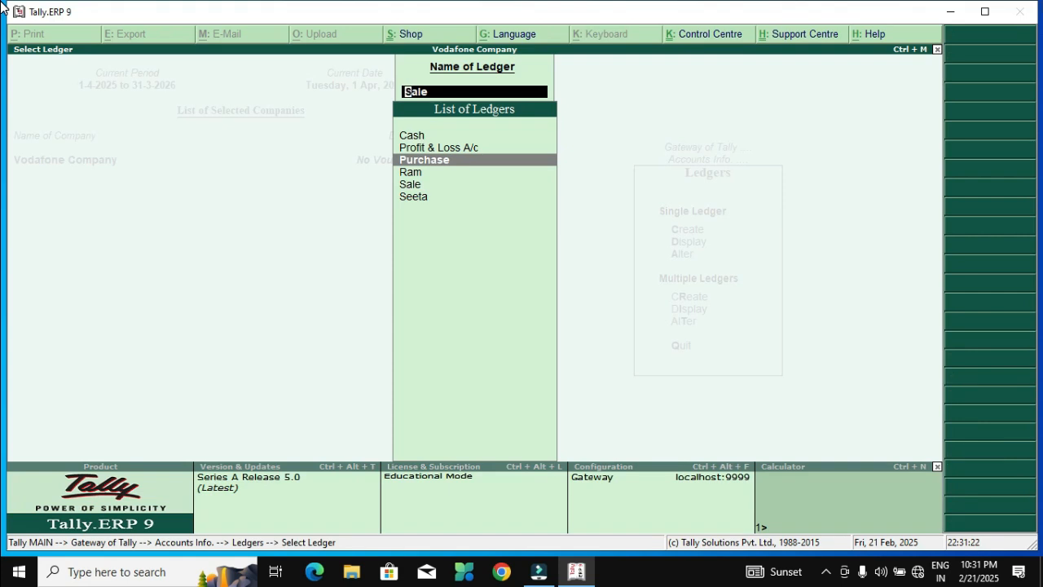
pyautogui.press('Return')
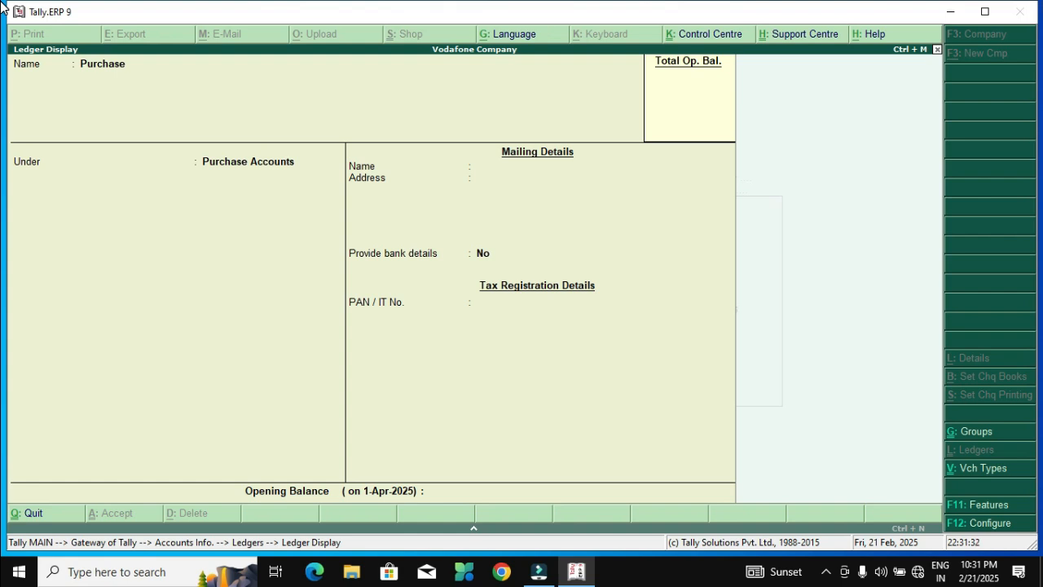
pyautogui.press('Escape')
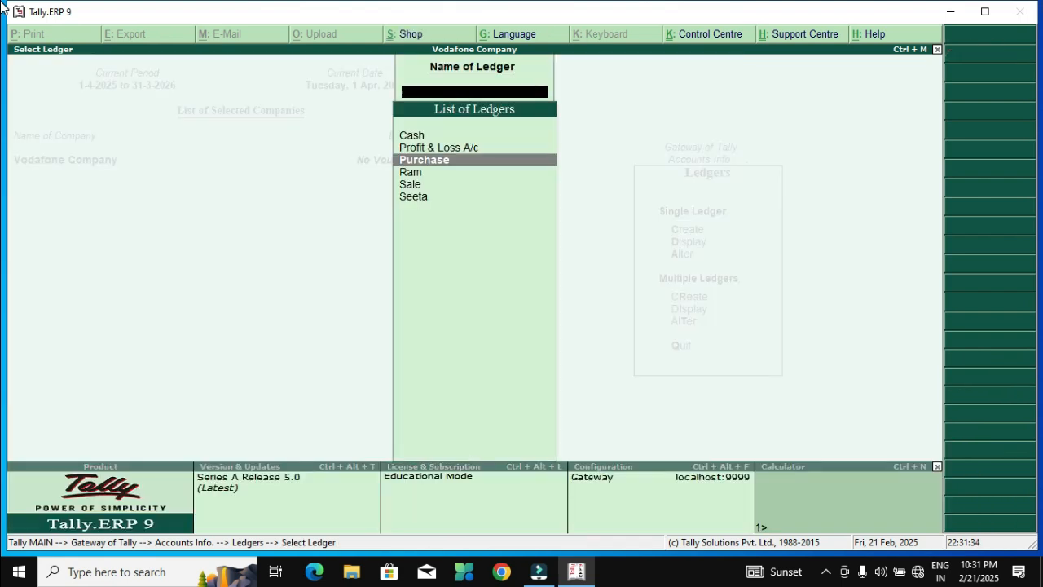
pyautogui.press('Escape')
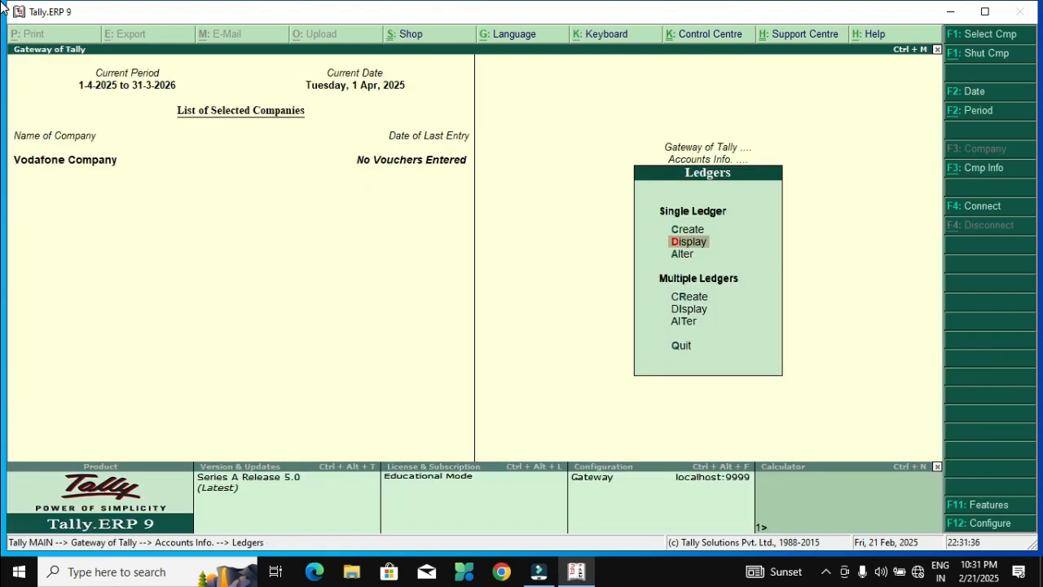
# Step: Open the Purchase ledger for alteration, leave it without changes, and return to the Gateway of Tally
pyautogui.press('Down')
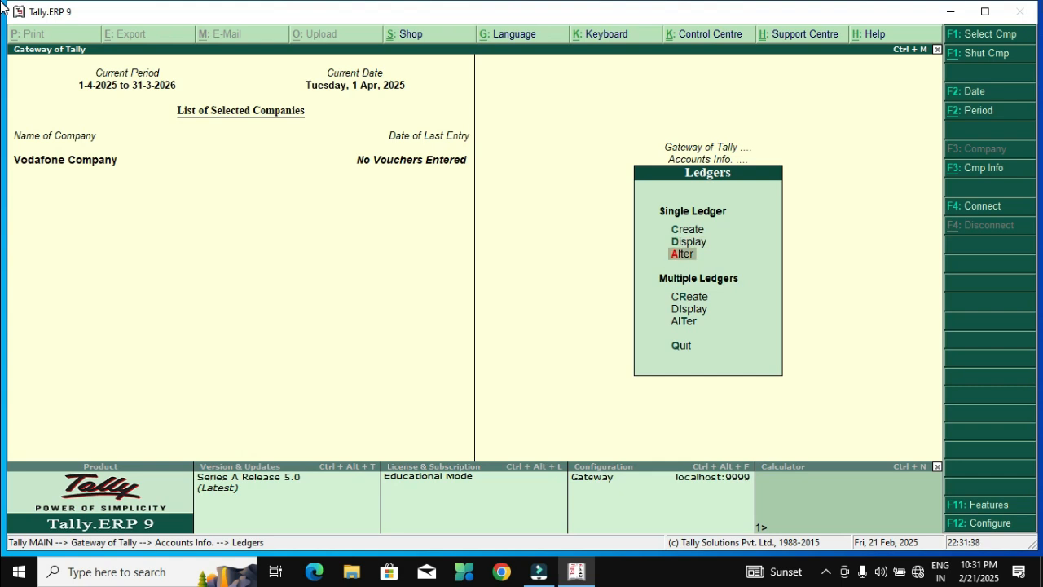
pyautogui.press('Return')
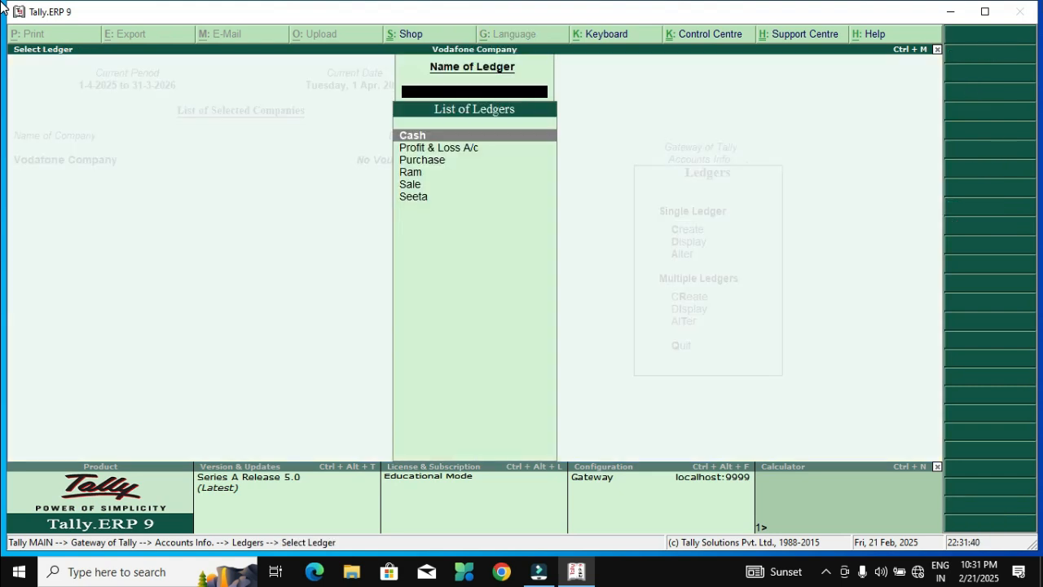
pyautogui.press('Down')
pyautogui.press('Down')
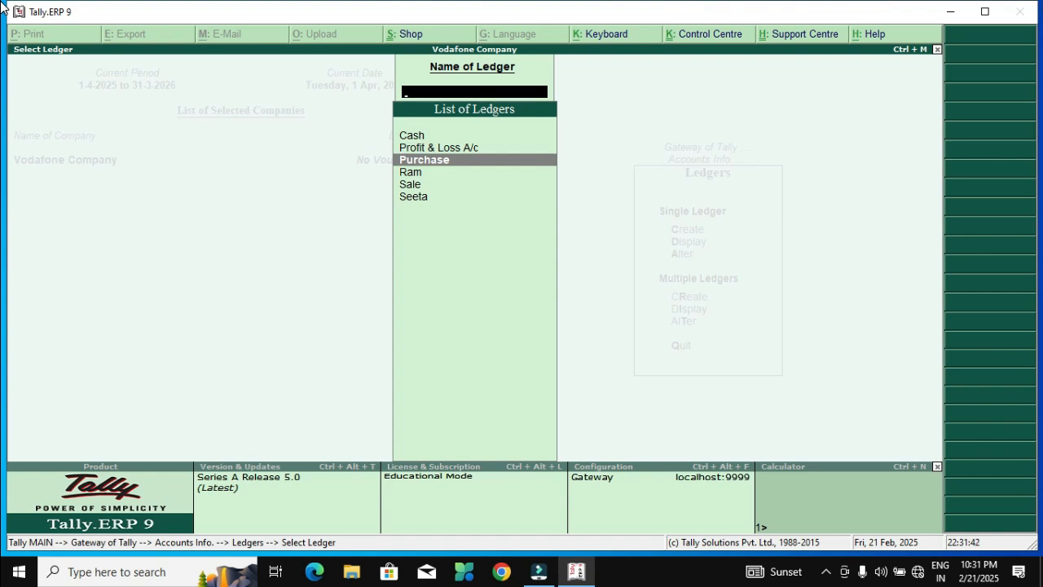
pyautogui.press('Return')
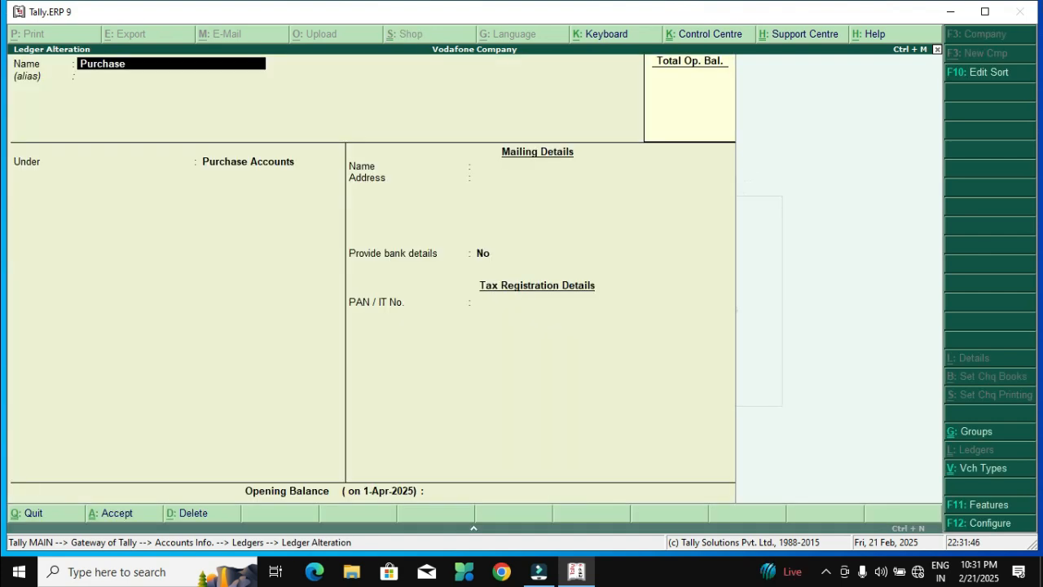
pyautogui.press('Escape')
pyautogui.press('Escape')
pyautogui.press('y')
pyautogui.press('Escape')
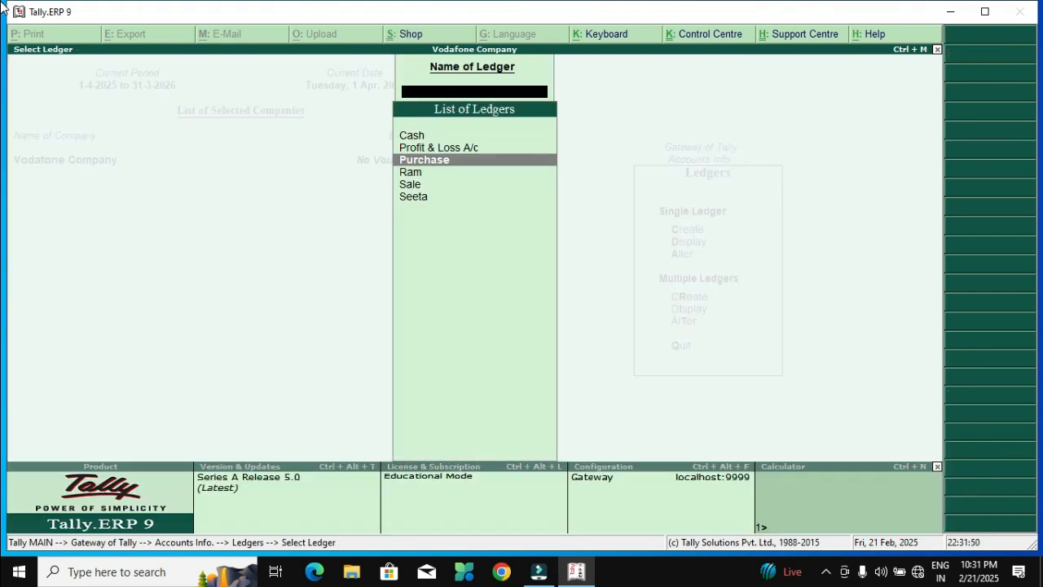
pyautogui.press('Escape')
pyautogui.press('Escape')
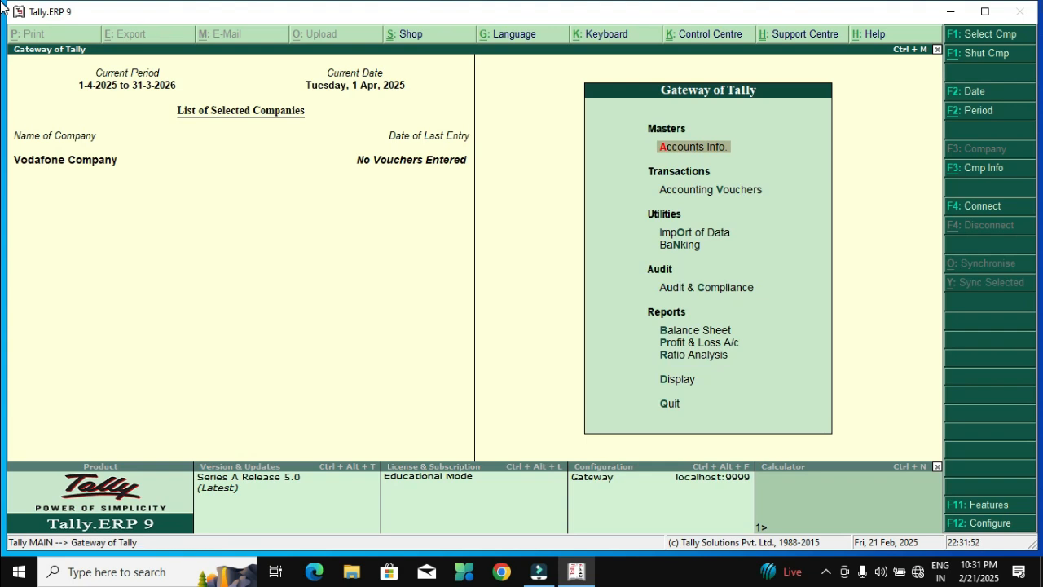
# Step: View the Day Book report from the display reports and return to the Gateway of Tally
pyautogui.press('Down')
pyautogui.press('Down')
pyautogui.press('Down')
pyautogui.press('Down')
pyautogui.press('Down')
pyautogui.press('Down')
pyautogui.press('Down')
pyautogui.press('Down')
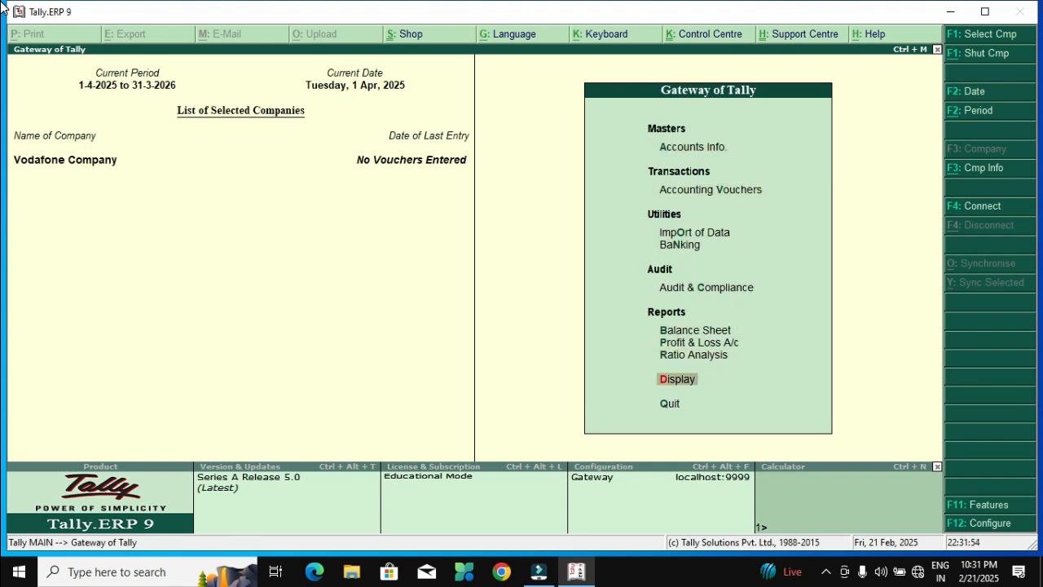
pyautogui.press('Return')
pyautogui.press('Down')
pyautogui.press('Return')
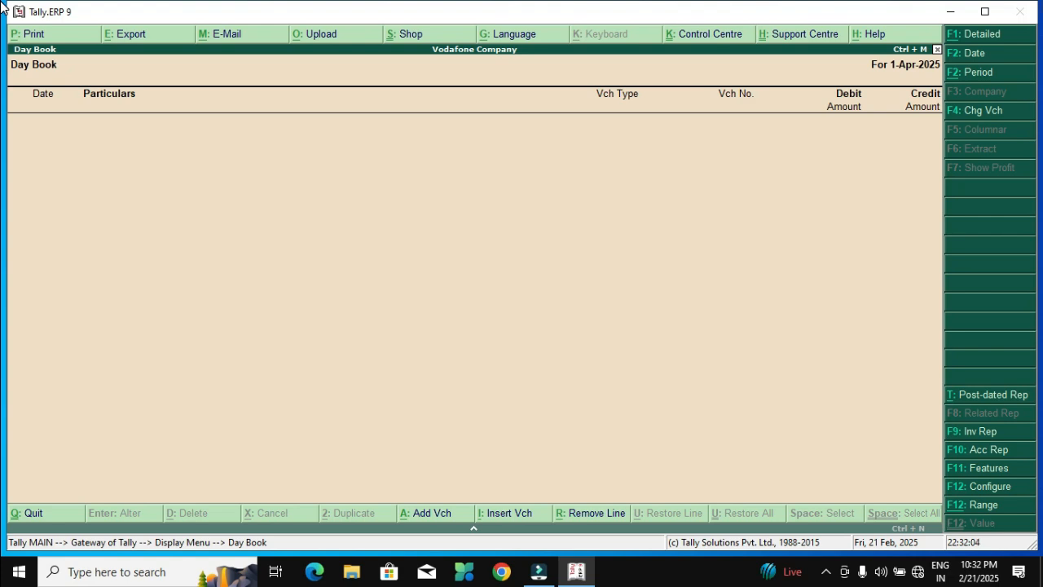
pyautogui.press('Escape')
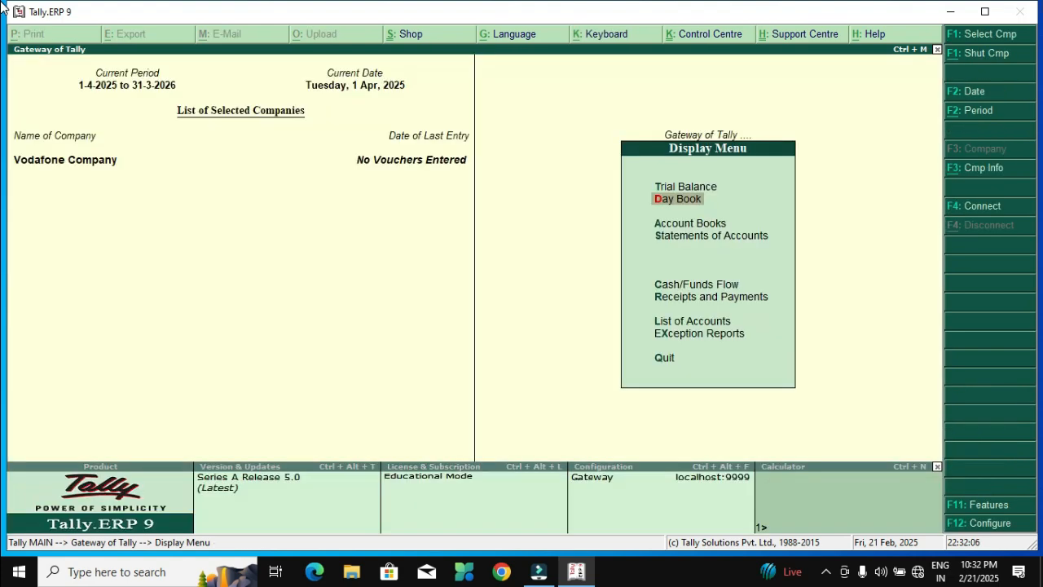
pyautogui.press('Escape')
pyautogui.press('Escape')
pyautogui.press('Return')
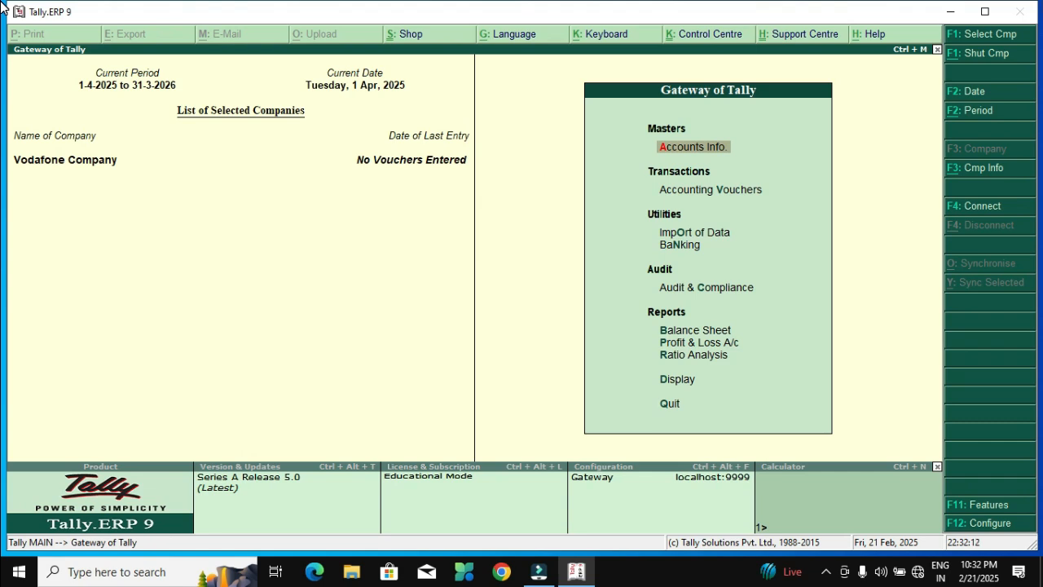
# Step: View the blank accounting voucher creation screen and return to the Gateway of Tally without entering anything
pyautogui.press('Down')
pyautogui.press('Down')
pyautogui.press('Down')
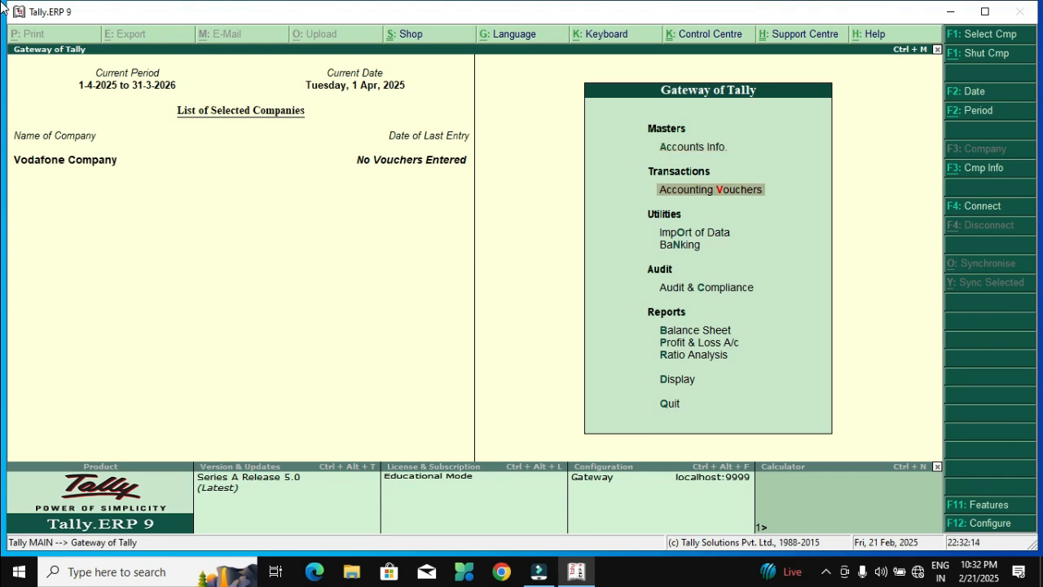
pyautogui.press('Down')
pyautogui.press('Down')
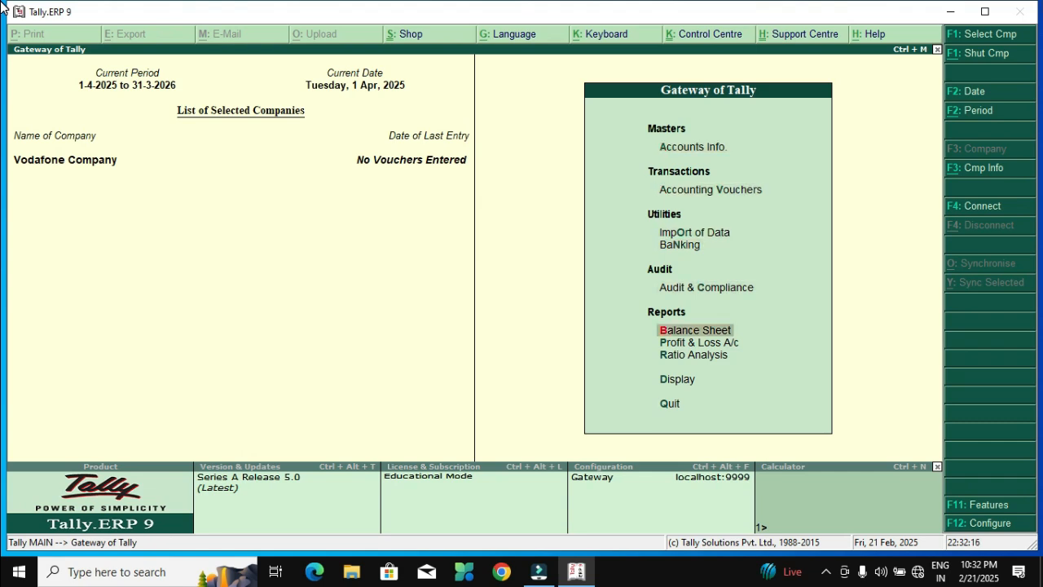
pyautogui.press('Up')
pyautogui.press('Up')
pyautogui.press('Up')
pyautogui.press('Up')
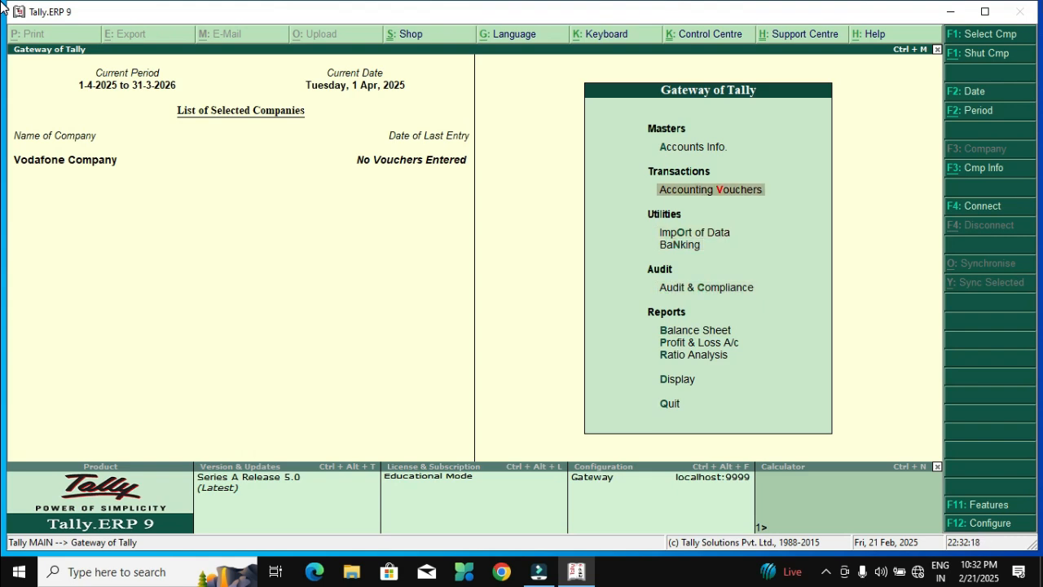
pyautogui.press('Return')
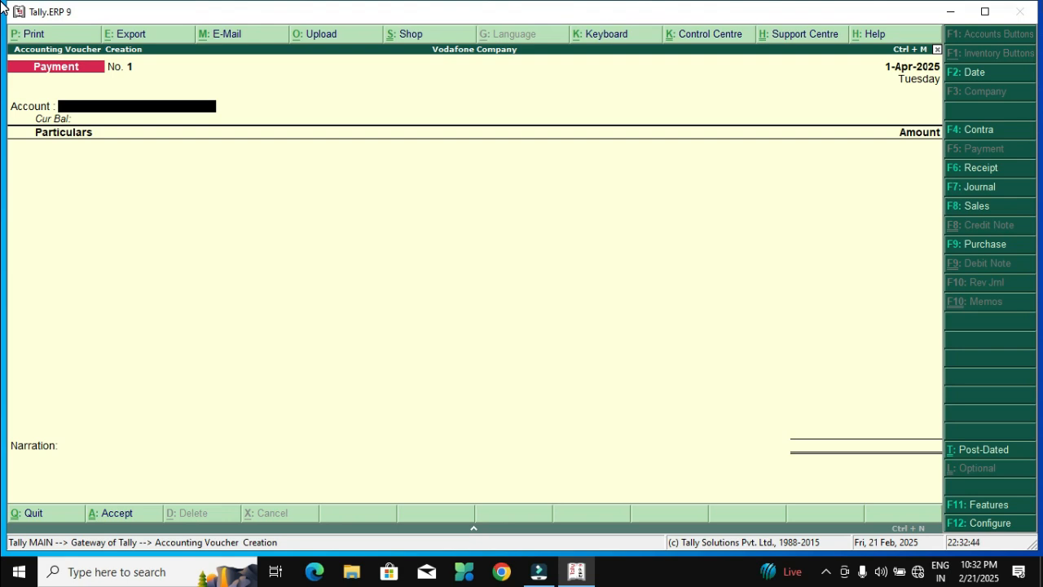
pyautogui.press('Escape')
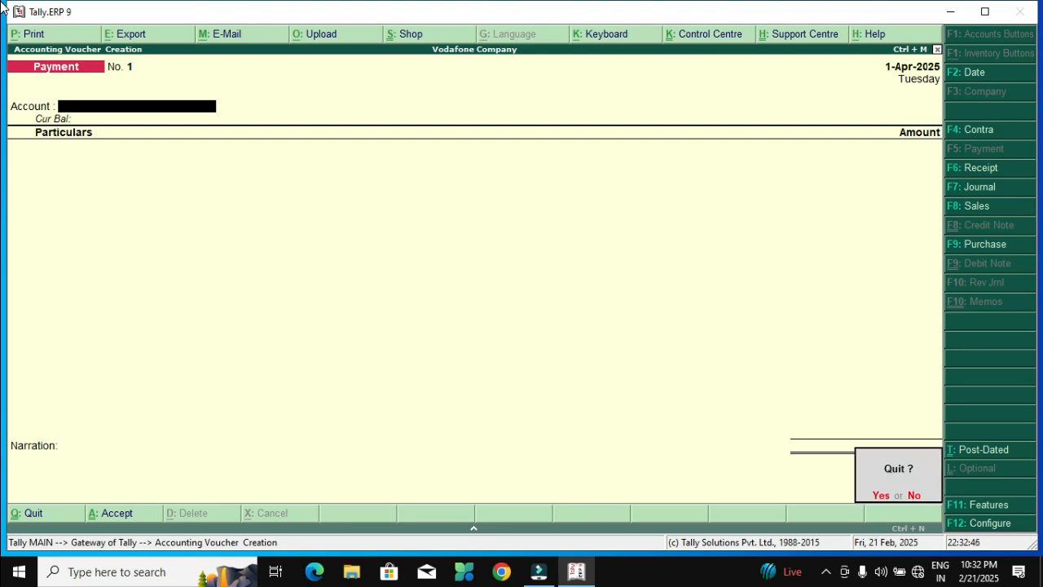
pyautogui.press('y')
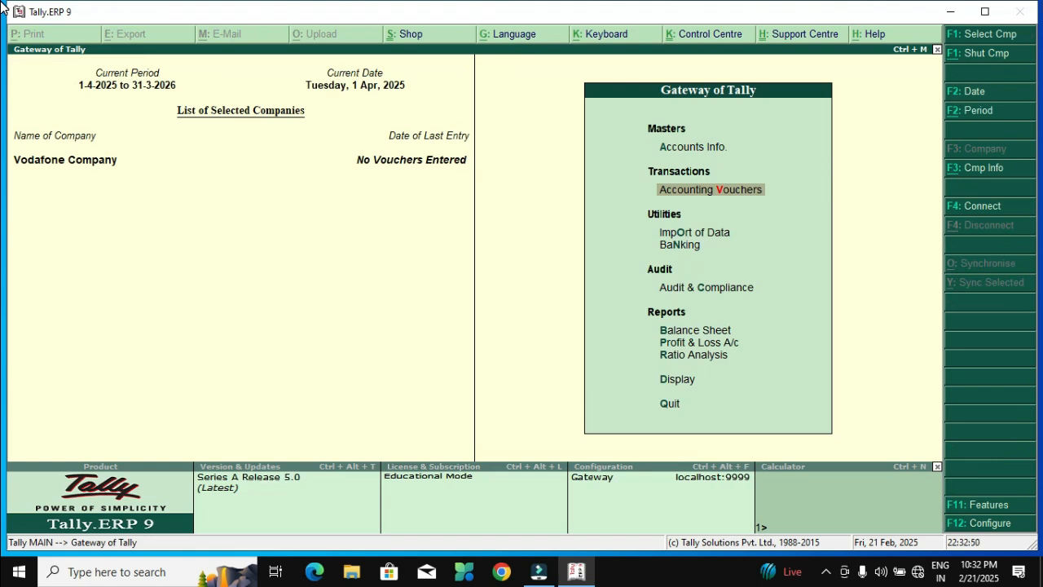
# Step: Open the company details of Vodafone Company for alteration
pyautogui.hotkey('alt', 'F3')
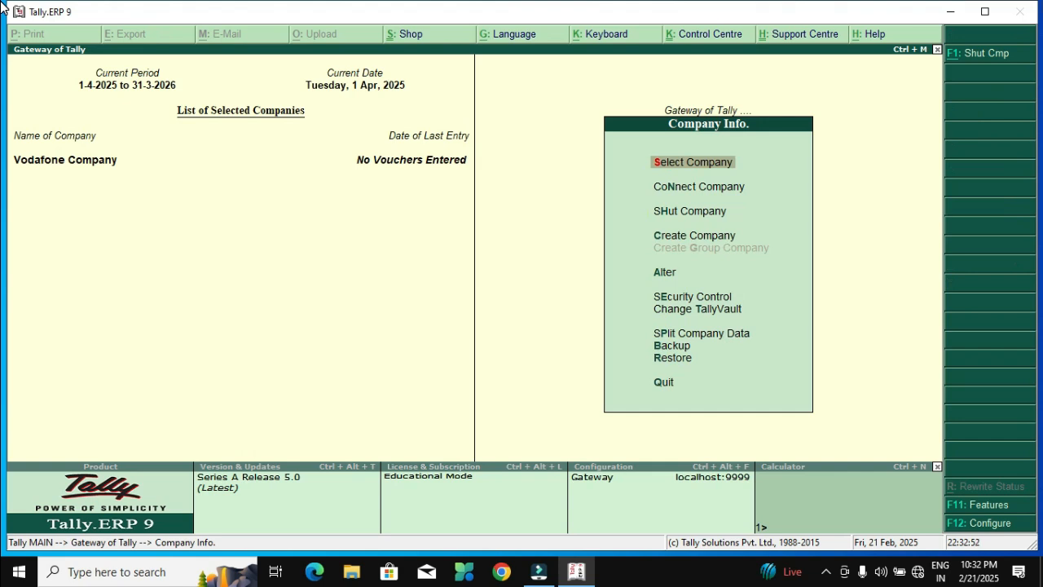
pyautogui.press('Down')
pyautogui.press('Down')
pyautogui.press('Down')
pyautogui.press('Down')
pyautogui.press('Return')
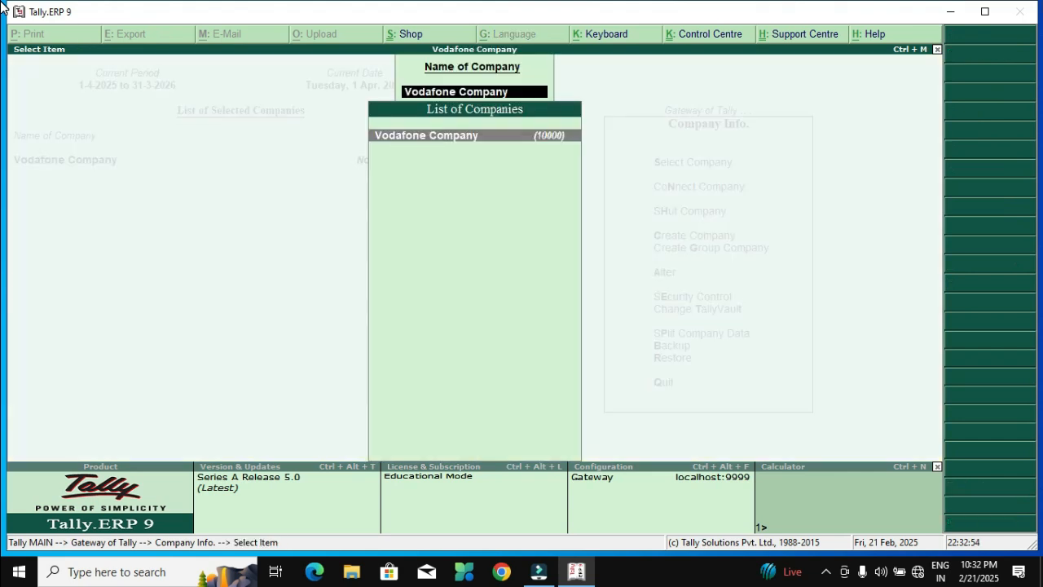
pyautogui.press('Return')
# Step: Examine the financial year start and books beginning dates in the company details
pyautogui.press('Return')
pyautogui.press('Return')
pyautogui.press('Return')
pyautogui.press('Return')
pyautogui.press('Return')
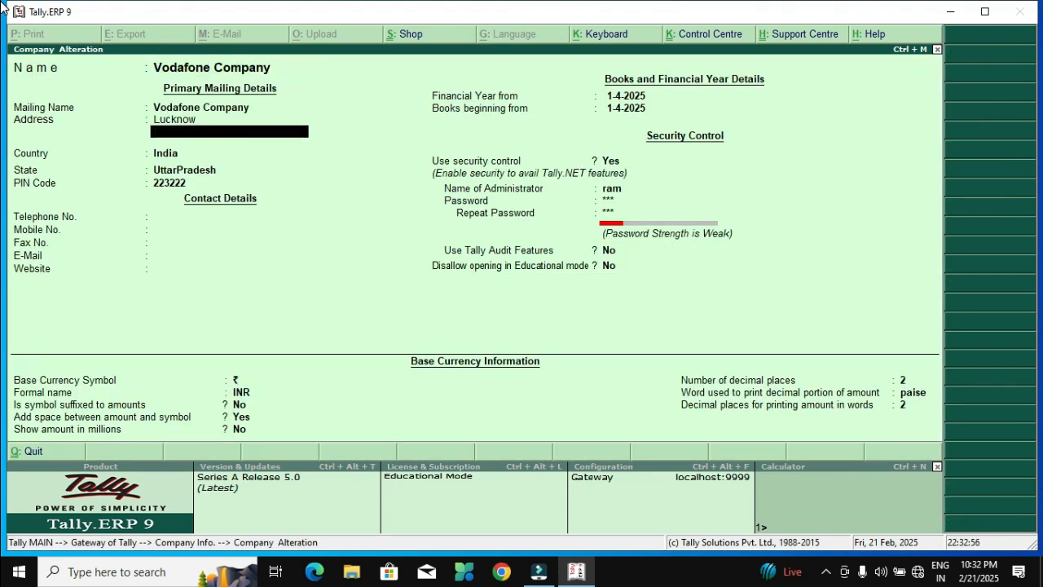
pyautogui.press('Return')
pyautogui.press('Return')
pyautogui.press('Return')
pyautogui.press('Return')
pyautogui.press('Return')
pyautogui.press('Return')
pyautogui.press('Return')
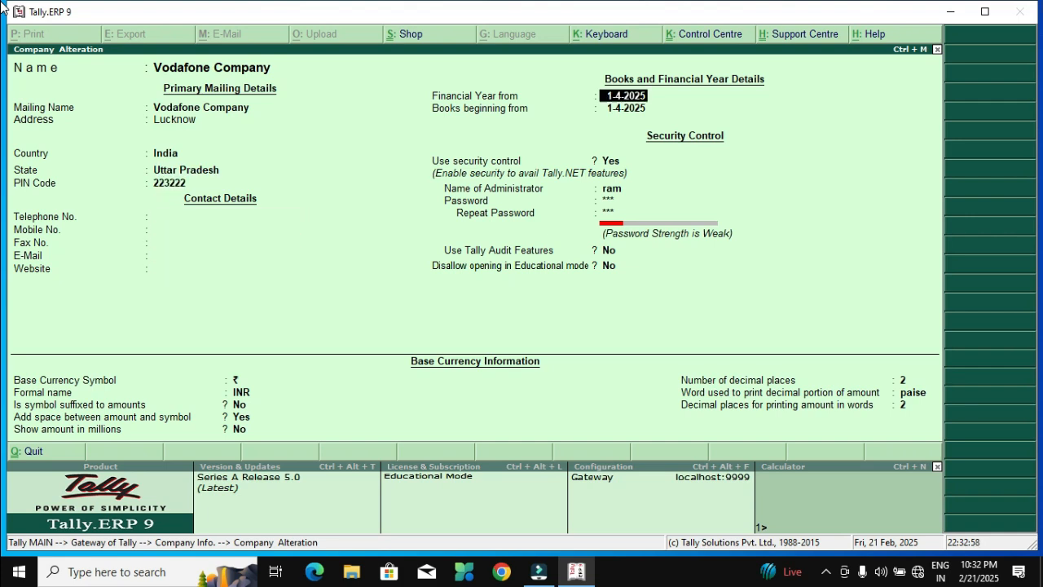
pyautogui.press('Up')
pyautogui.press('Return')
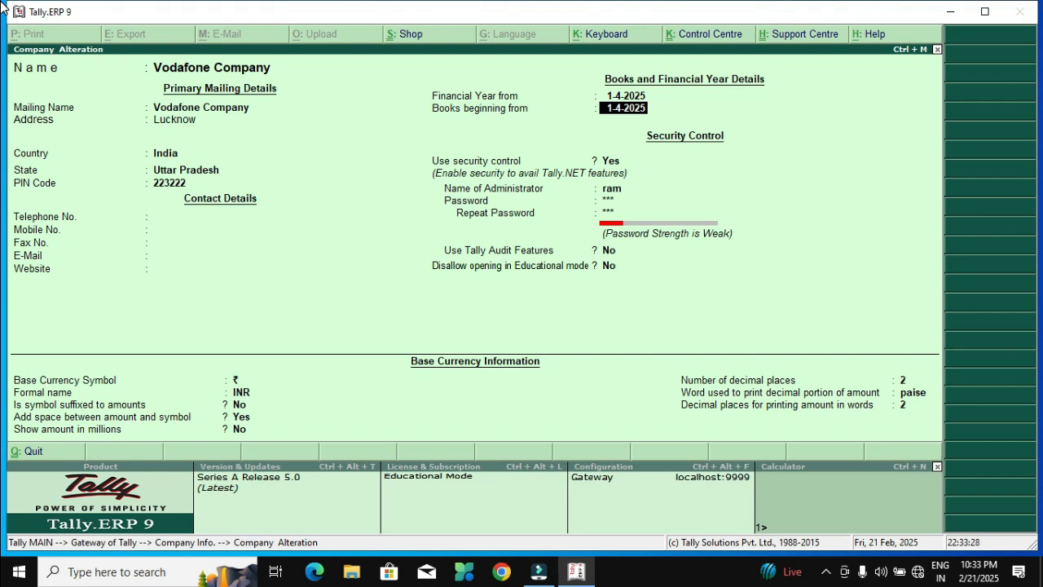
# Step: Review the security control and base currency settings, and return to the financial year start date
pyautogui.press('Return')
pyautogui.press('Return')
pyautogui.press('Return')
pyautogui.press('Return')
pyautogui.press('Return')
pyautogui.press('Return')
pyautogui.press('Return')
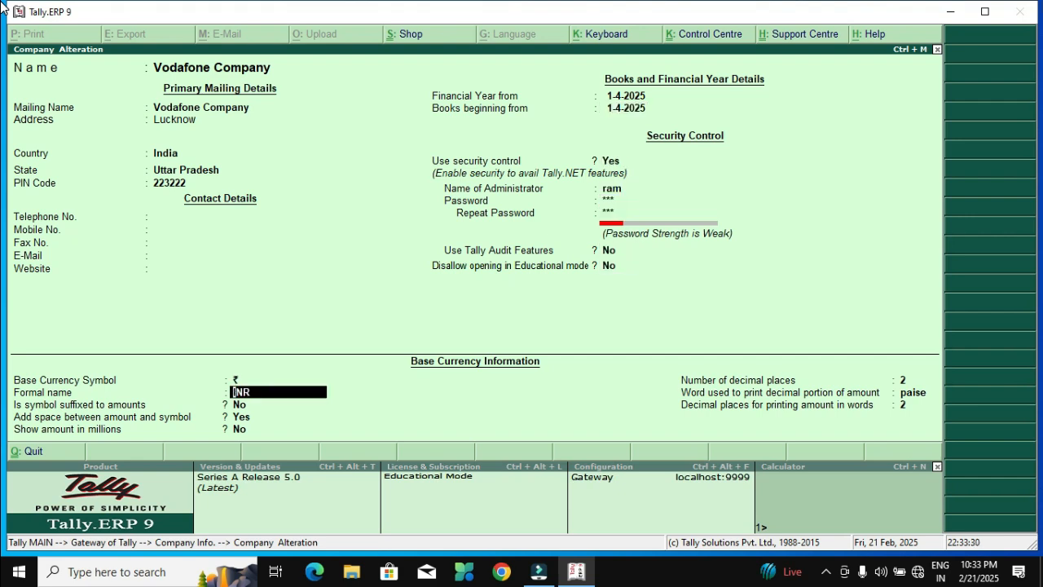
pyautogui.press('Up')
pyautogui.press('Up')
pyautogui.press('Up')
pyautogui.press('Up')
pyautogui.press('Up')
pyautogui.press('Up')
pyautogui.press('Up')
pyautogui.press('Up')
pyautogui.press('Up')
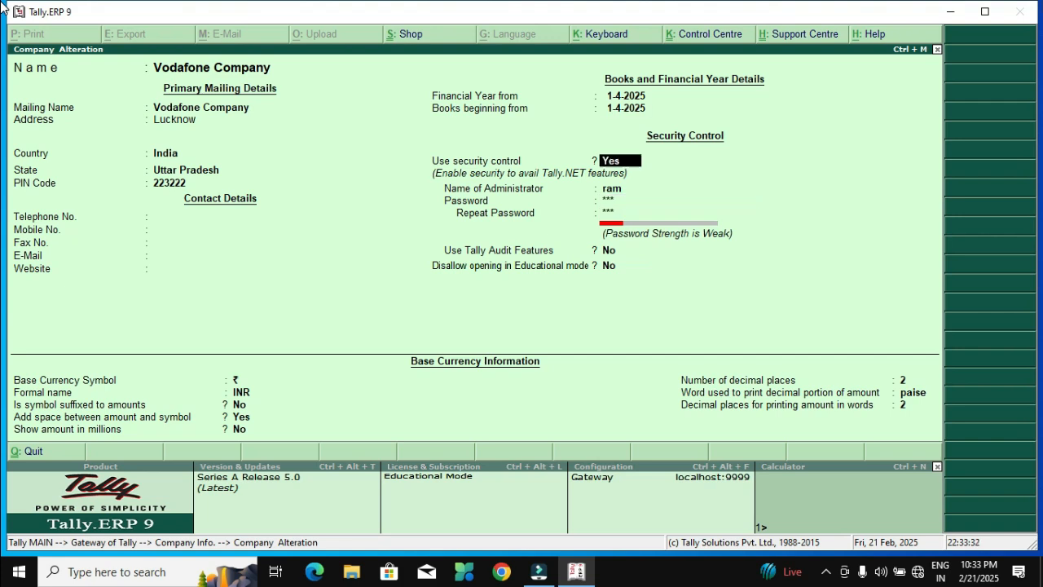
pyautogui.press('Return')
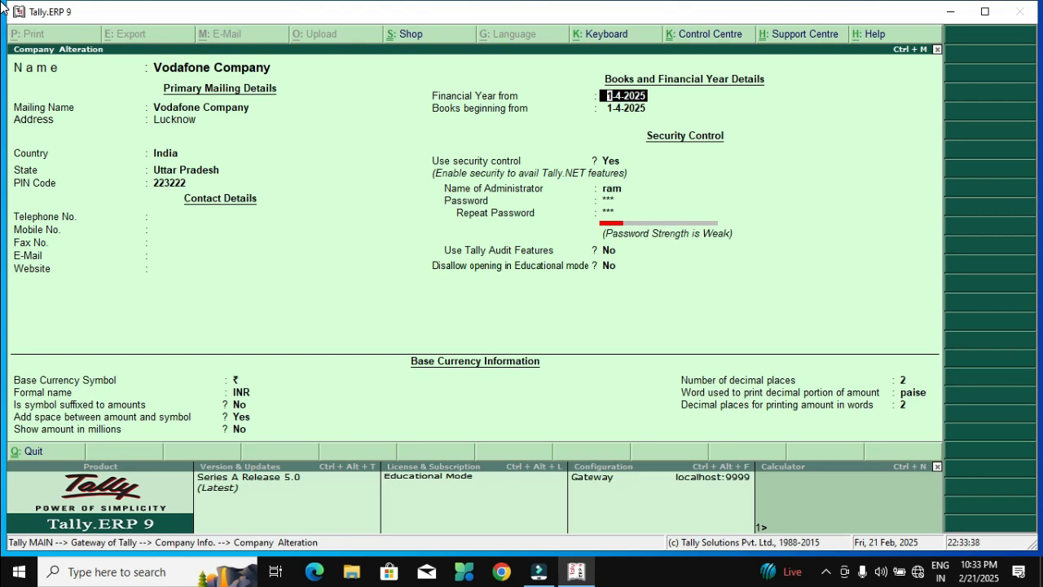
# Step: Leave the company alteration without changes and return to the Gateway of Tally
pyautogui.press('Escape')
pyautogui.press('Escape')
pyautogui.press('Return')
pyautogui.press('Return')
pyautogui.press('Escape')
pyautogui.press('n')
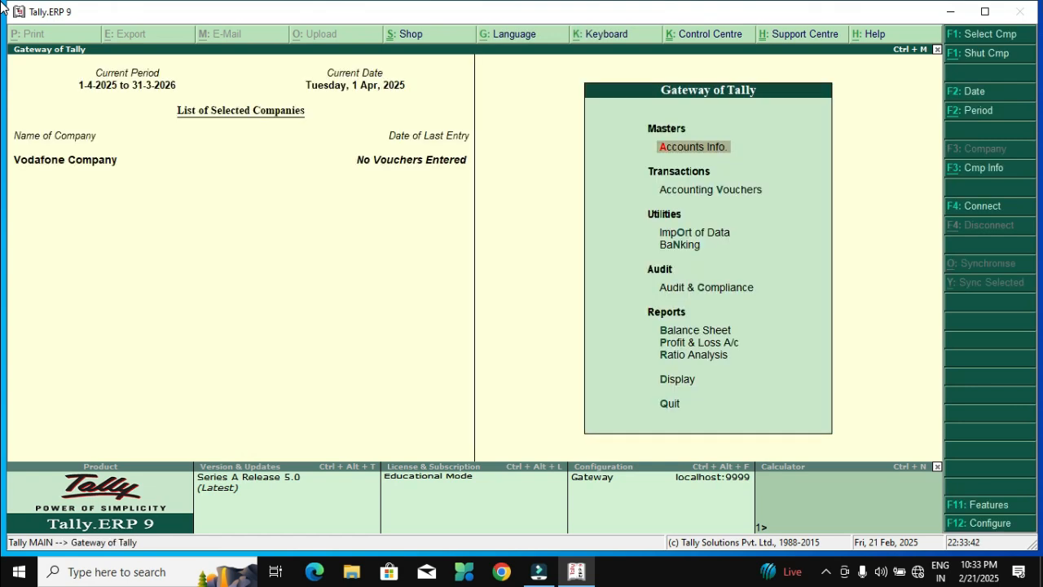
# Step: Open accounting voucher creation and set the payment voucher's date to 1-4-2025
pyautogui.press('Down')
pyautogui.press('Down')
pyautogui.press('Up')
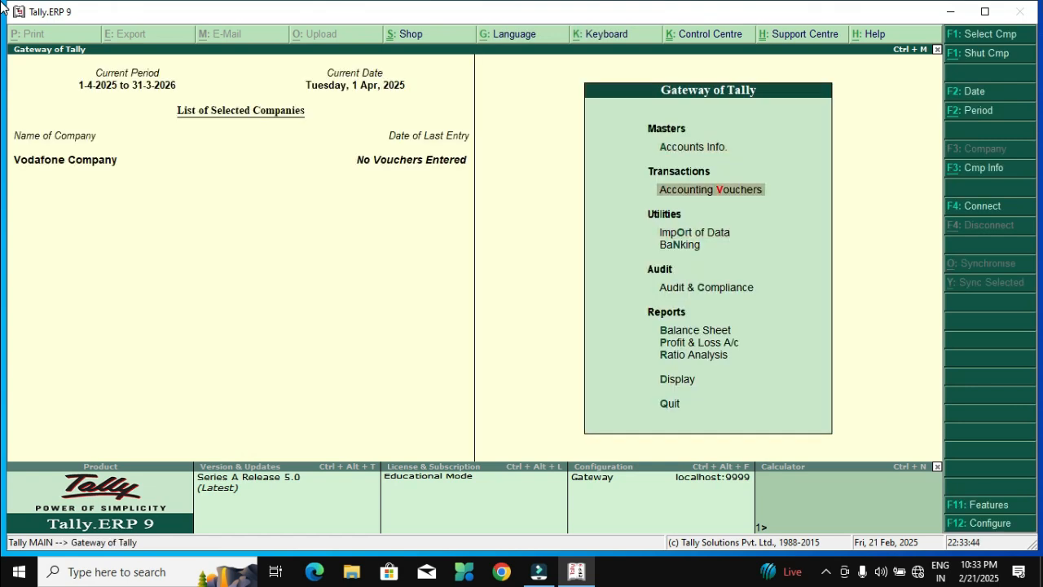
pyautogui.press('Return')
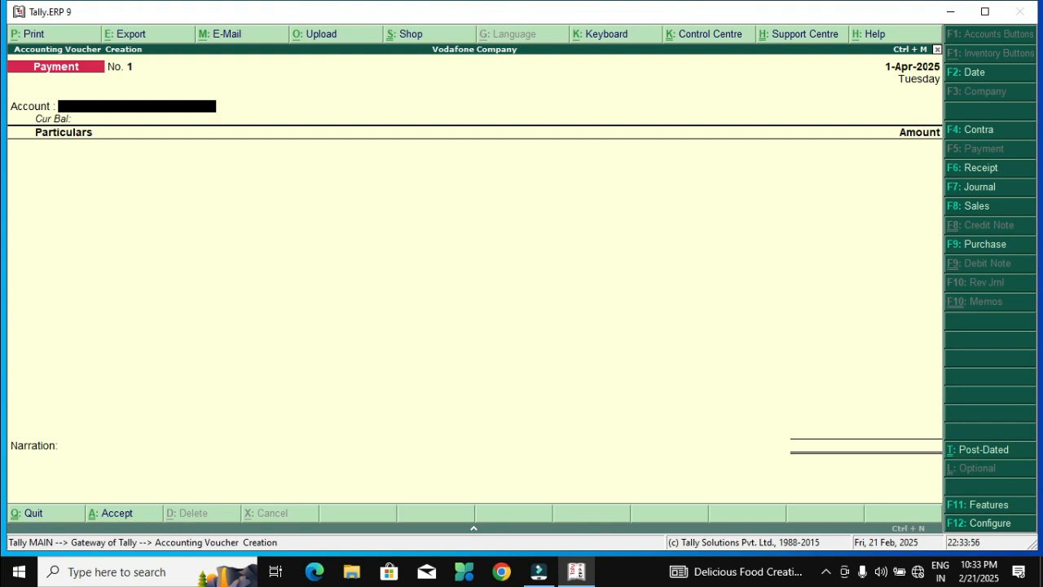
pyautogui.press('F2')
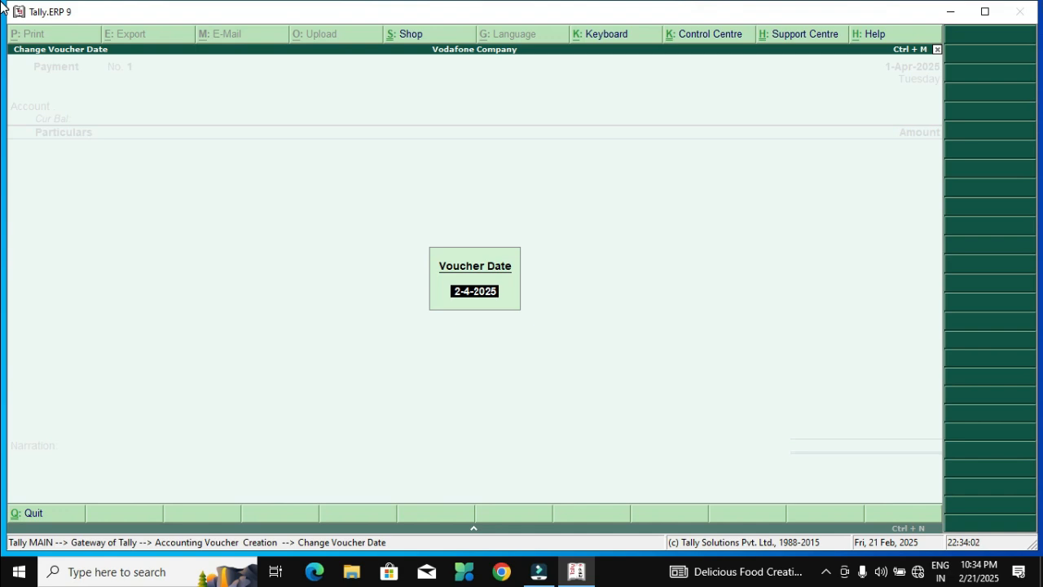
pyautogui.write('1')
pyautogui.press('Return')
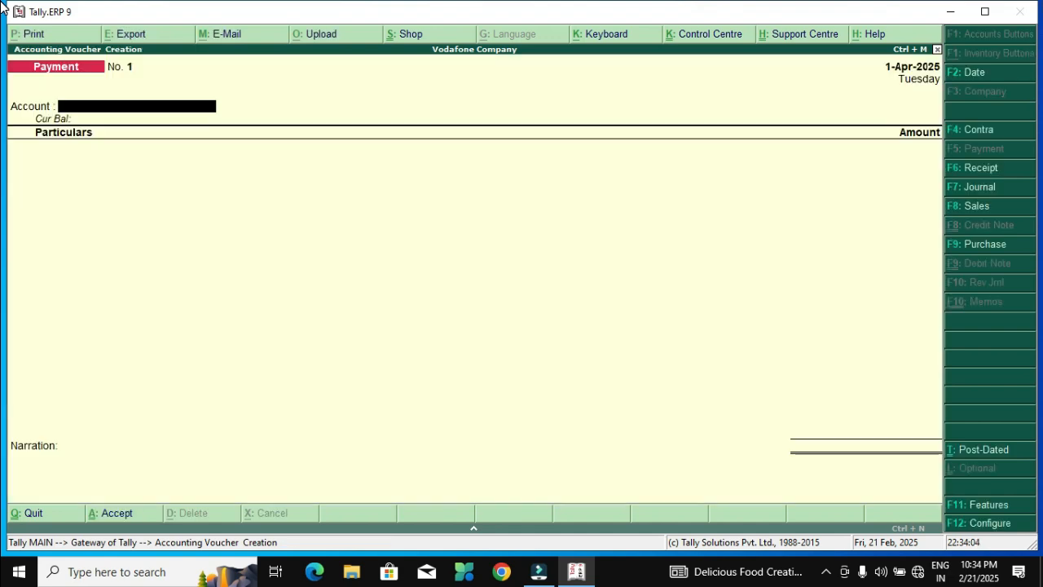
# Step: Examine the From and To dates in Change Period and return to the payment voucher without changing them
pyautogui.hotkey('alt', 'F2')
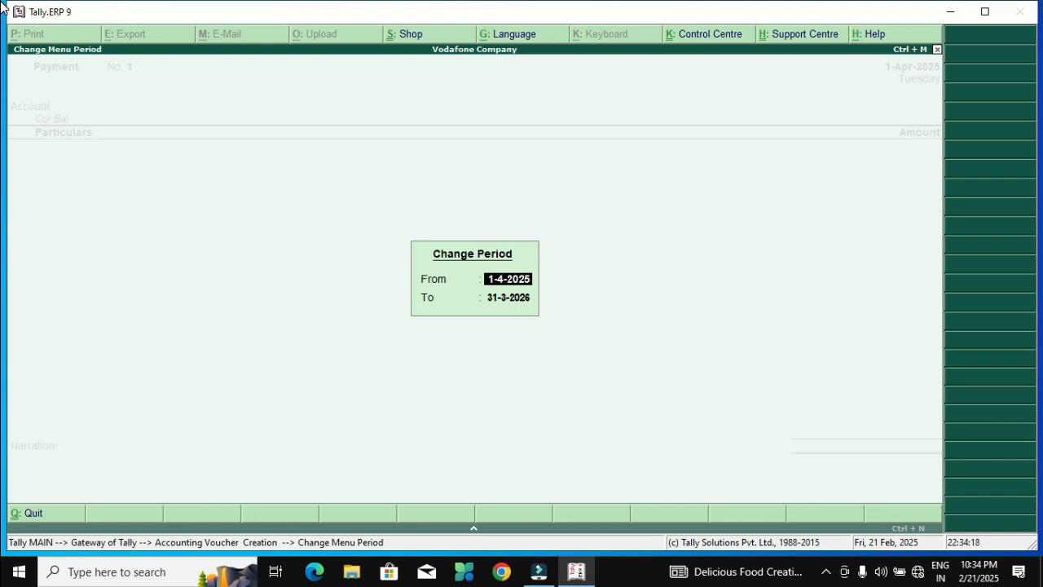
pyautogui.press('Return')
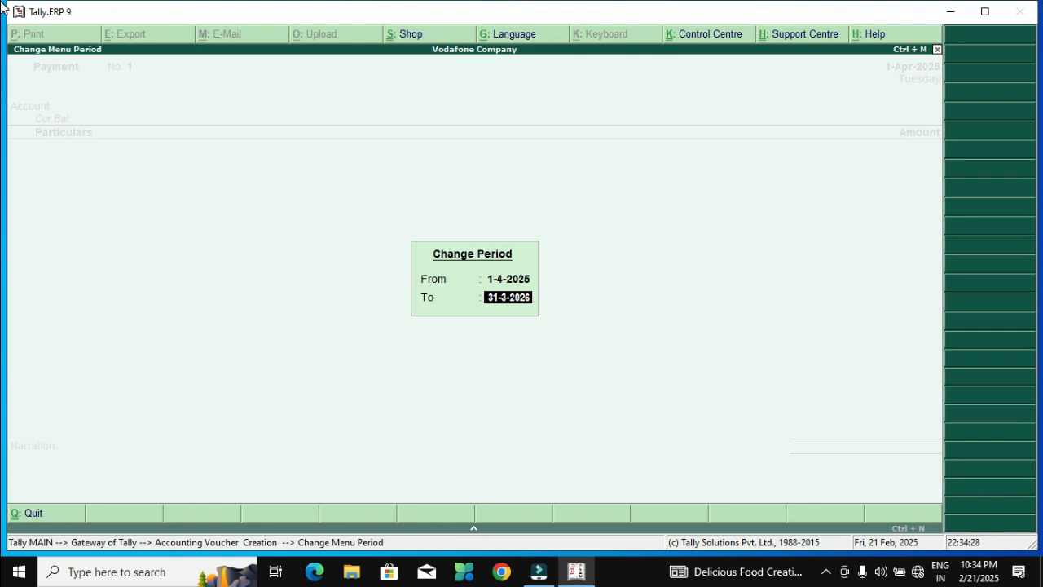
pyautogui.press('BackSpace')
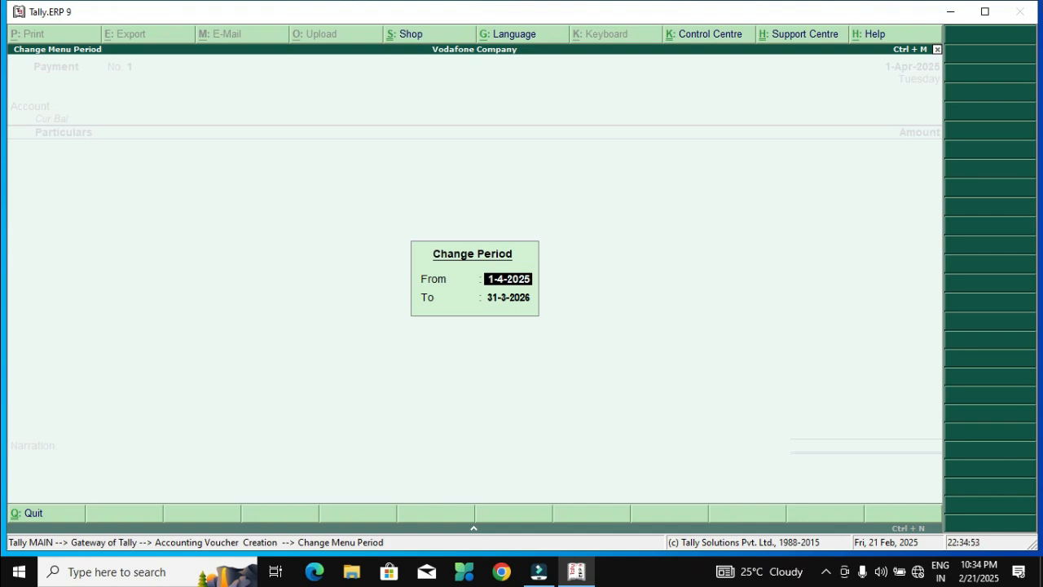
pyautogui.press('Return')
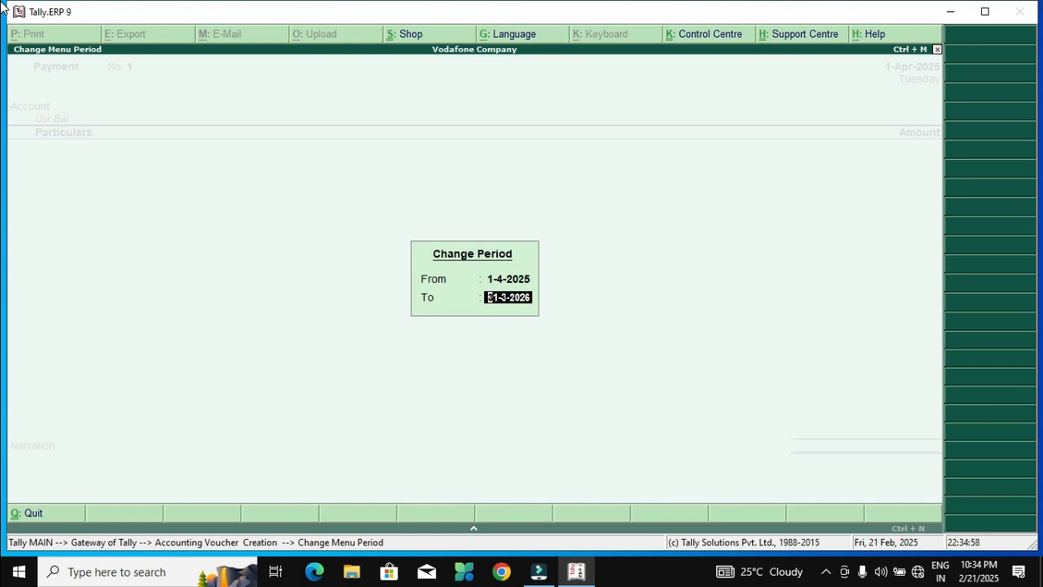
pyautogui.press('BackSpace')
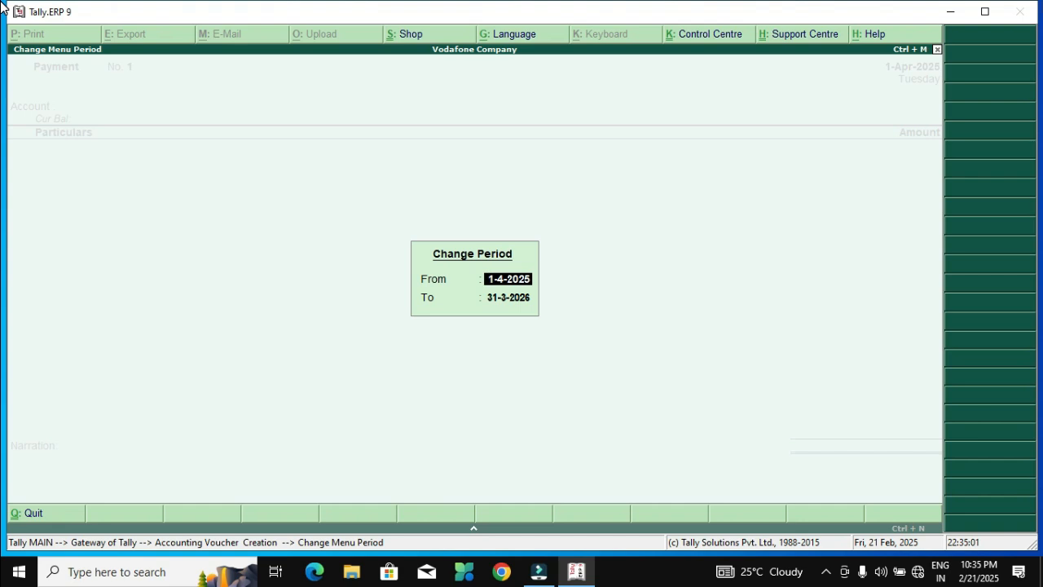
pyautogui.press('Return')
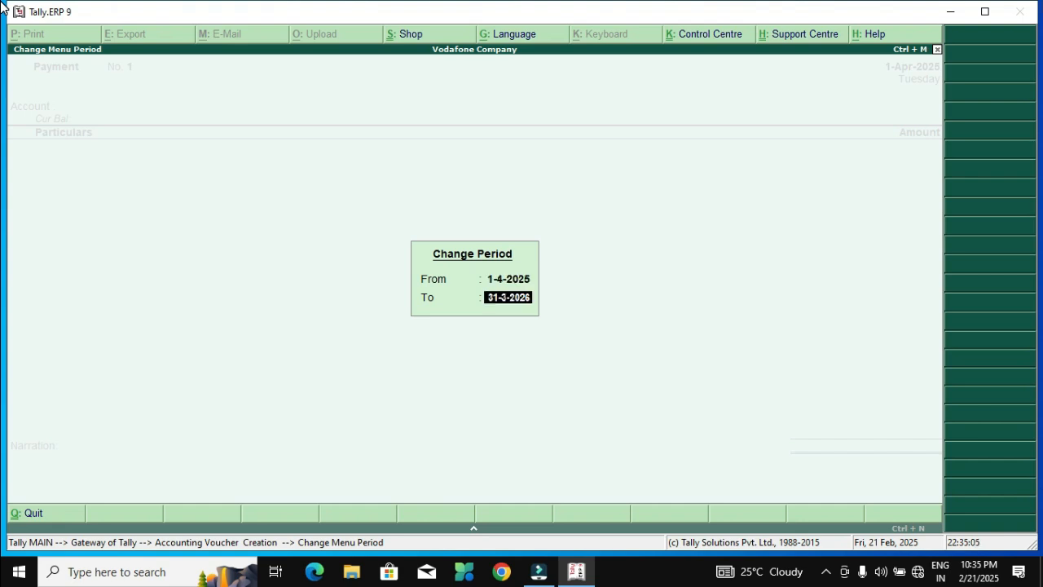
pyautogui.press('Escape')
pyautogui.press('Return')
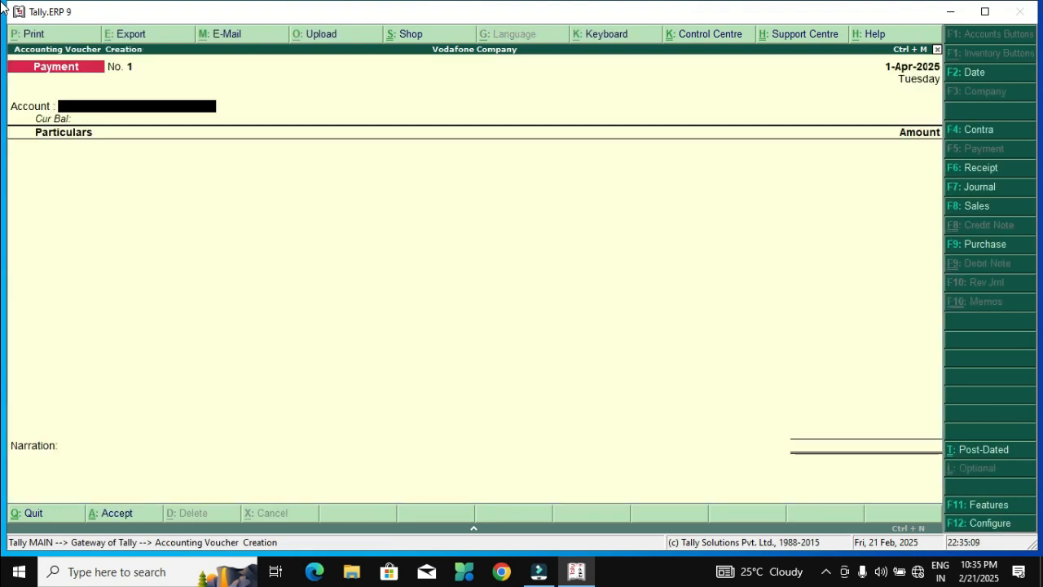
# Step: Enter the full date 1/4/2025 as the payment voucher's date
pyautogui.press('F2')
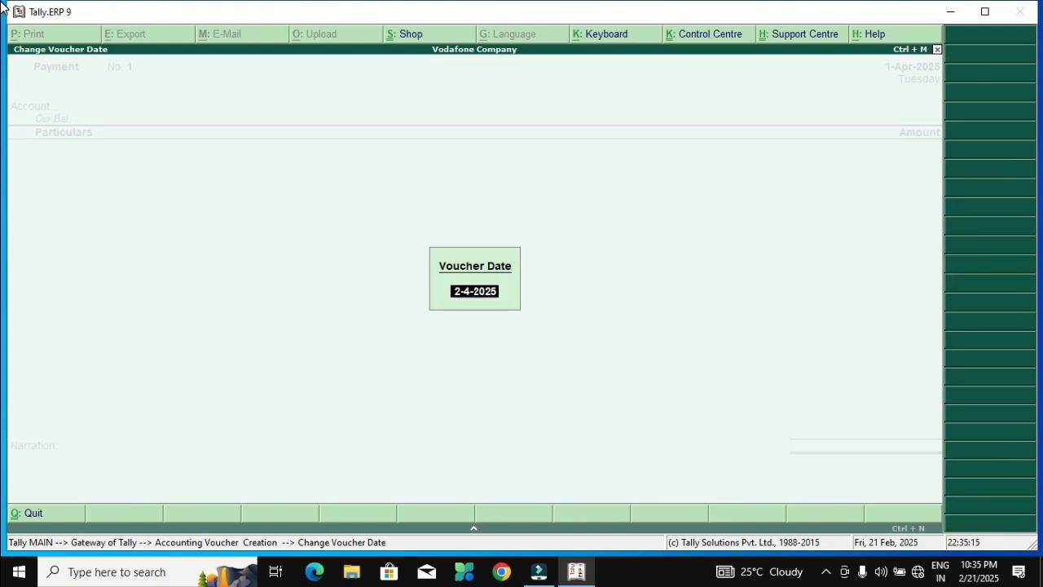
pyautogui.write('1/4/2025')
pyautogui.press('Return')
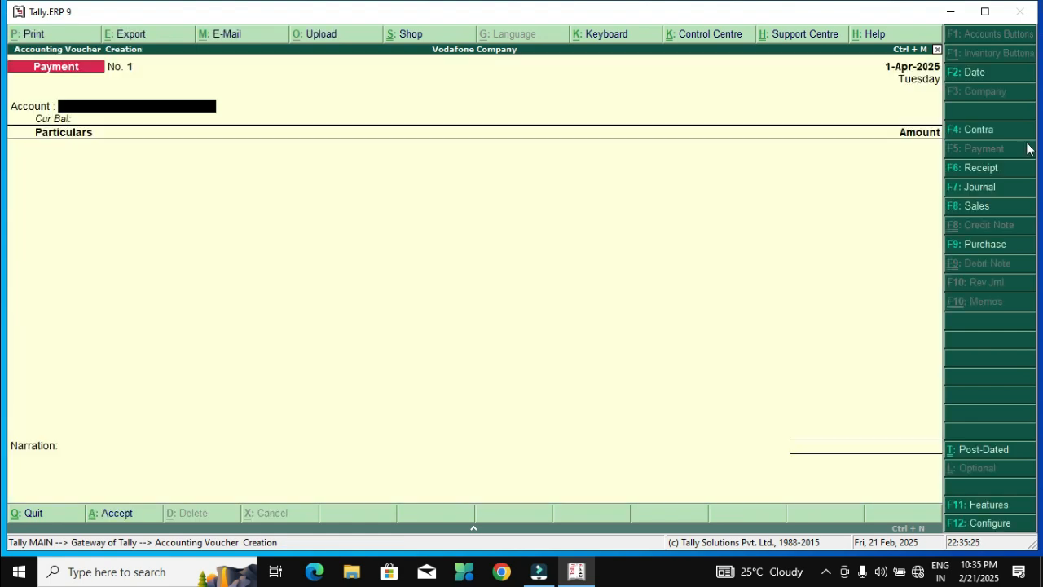
# Step: Set the voucher date to 1/5/2025, and change it to 1/6/2025
pyautogui.click(958, 77)
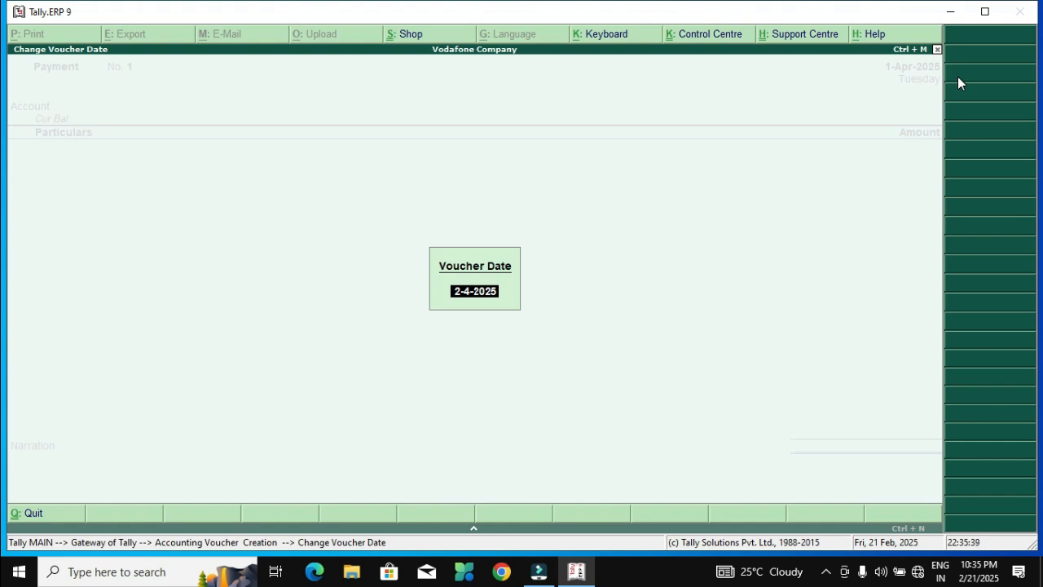
pyautogui.press('BackSpace')
pyautogui.write('1/5/2025')
pyautogui.press('Return')
pyautogui.write('1/6/2025')
pyautogui.press('Return')
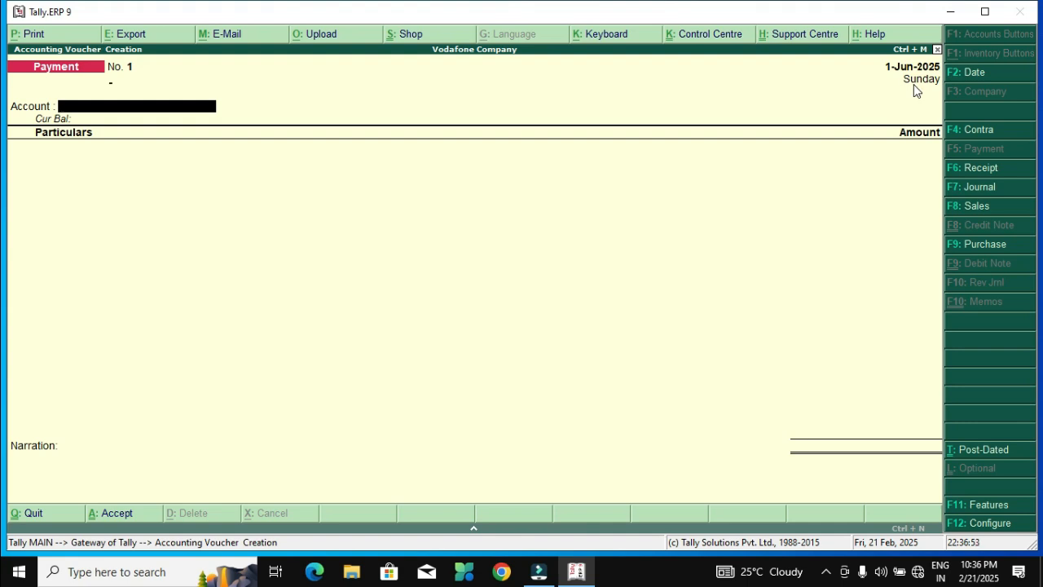
# Step: Start a purchase voucher with the supplier invoice number and date left blank, and select the party account listed directly below Cash
pyautogui.press('F9')
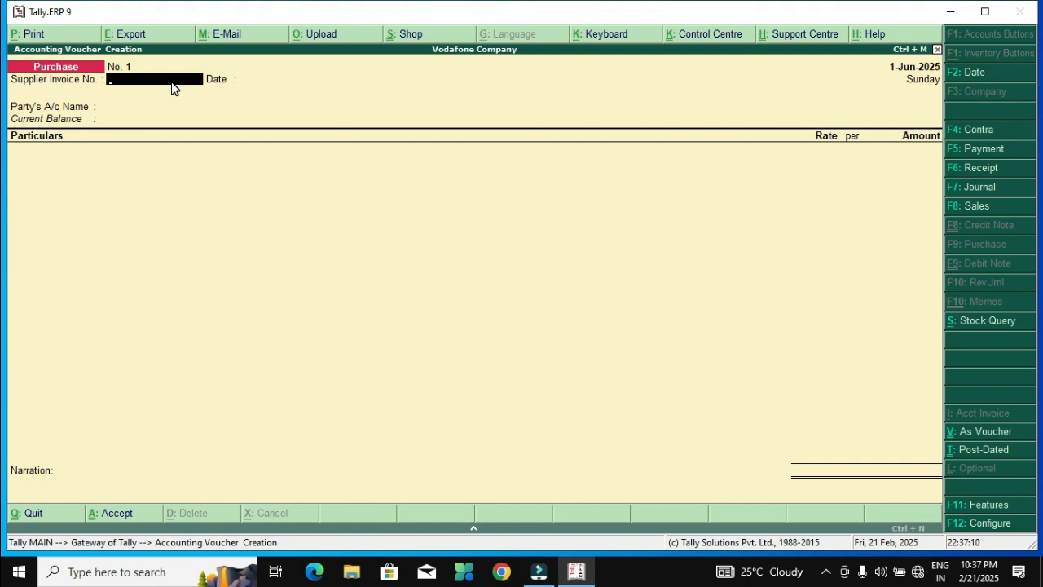
pyautogui.press('Return')
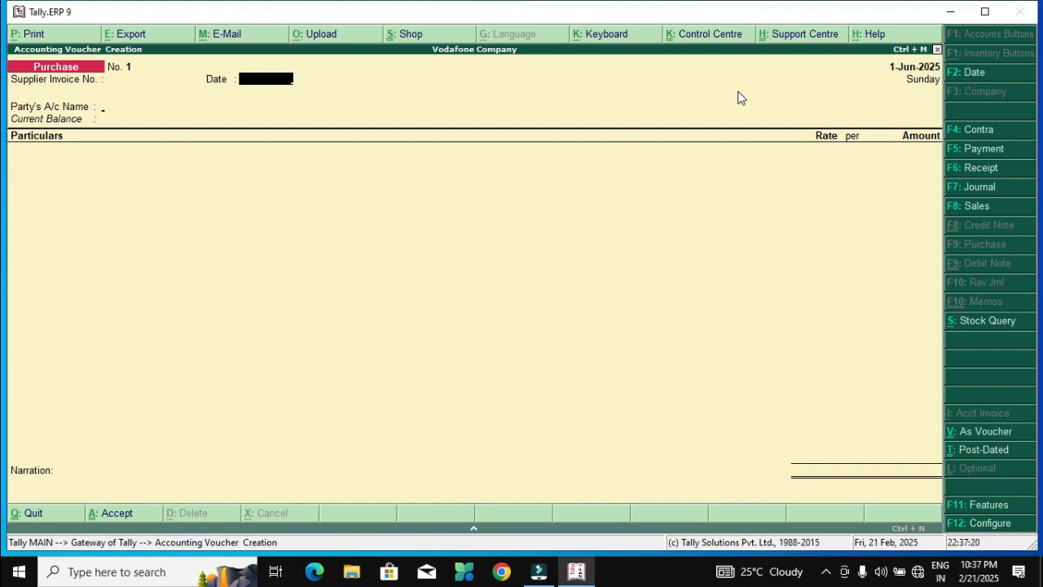
pyautogui.press('Return')
pyautogui.press('Down')
pyautogui.press('Down')
pyautogui.press('Down')
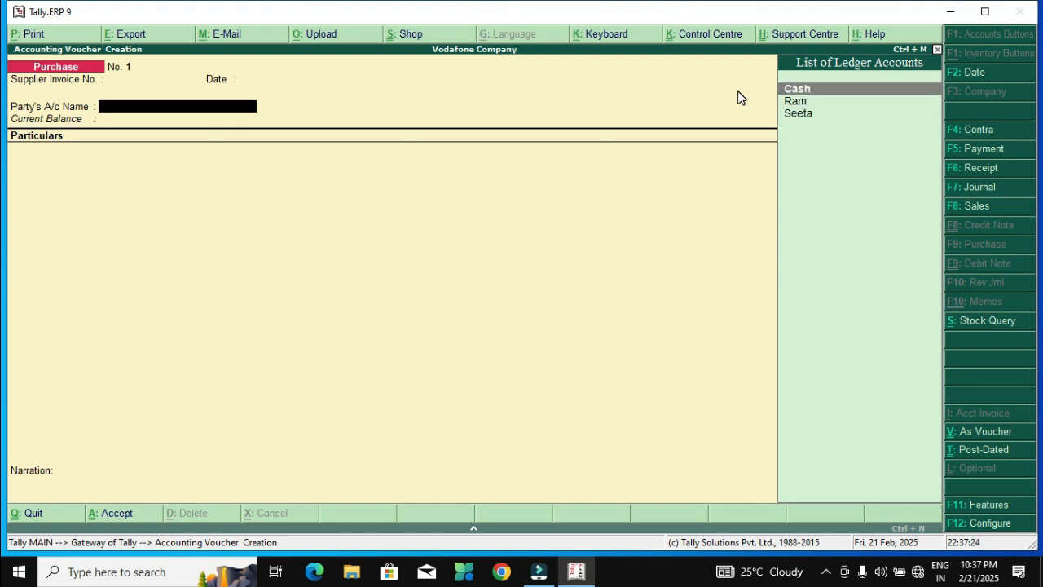
pyautogui.press('Down')
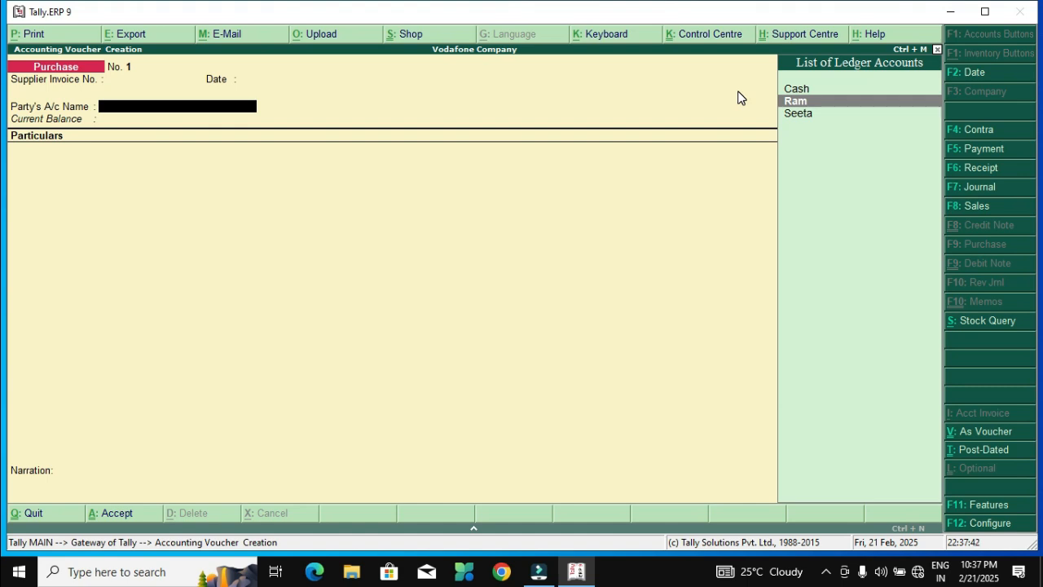
pyautogui.press('Return')
# Step: Confirm the selected party account and accept its supplier details with the dealer type left at Not Applicable
pyautogui.press('Return')
pyautogui.press('Return')
pyautogui.press('Return')
pyautogui.press('Return')
pyautogui.press('Return')
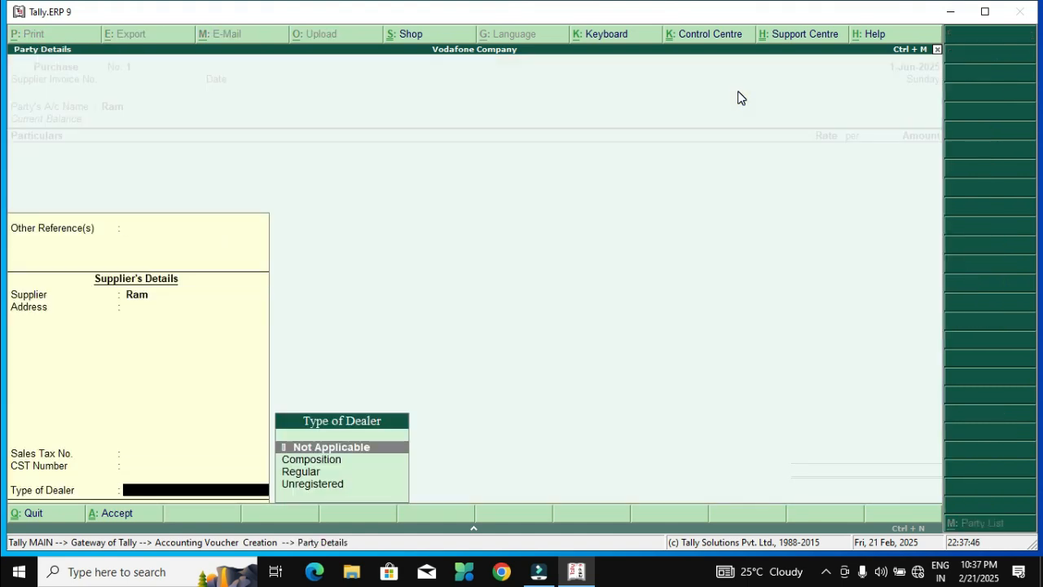
pyautogui.press('Return')
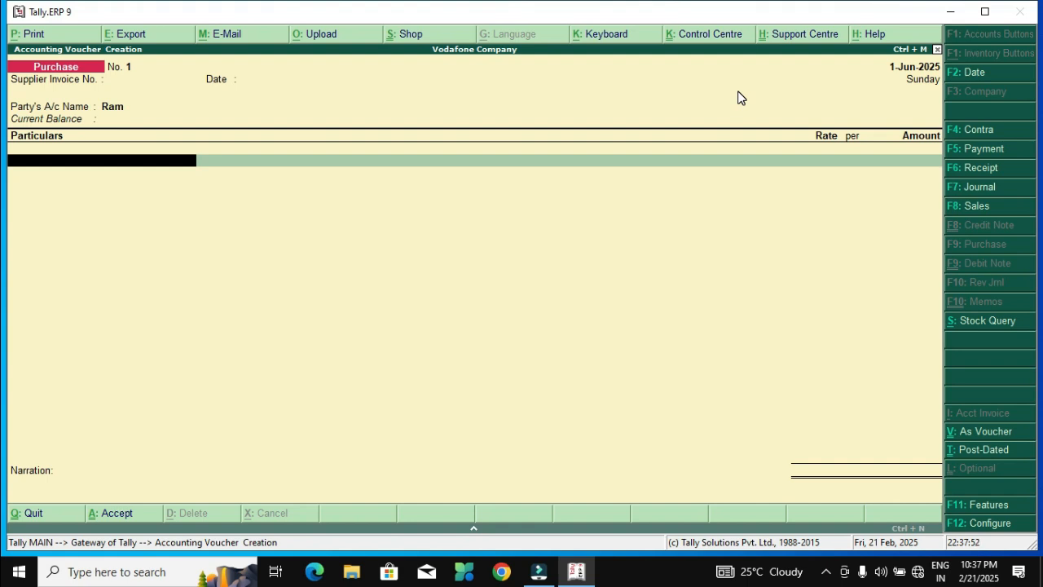
# Step: Add the Purchase ledger as the voucher's first entry with an amount of 25,000
pyautogui.press('space')
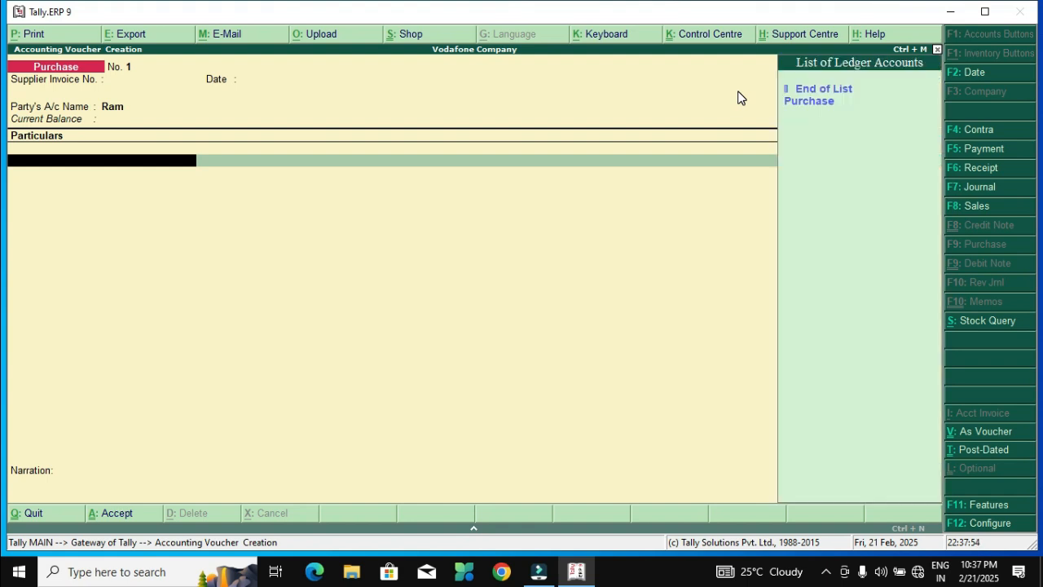
pyautogui.press('Down')
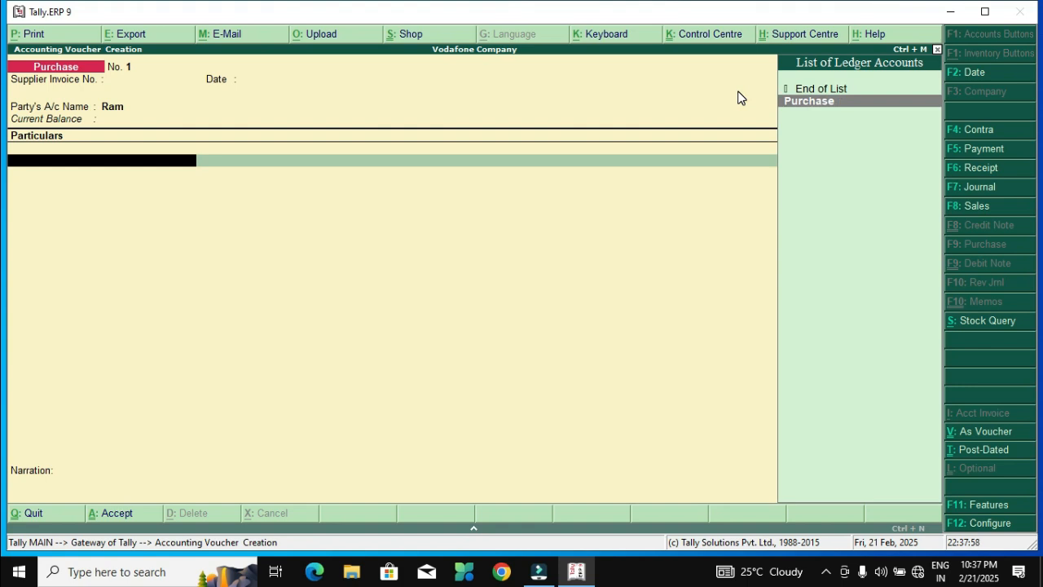
pyautogui.press('Return')
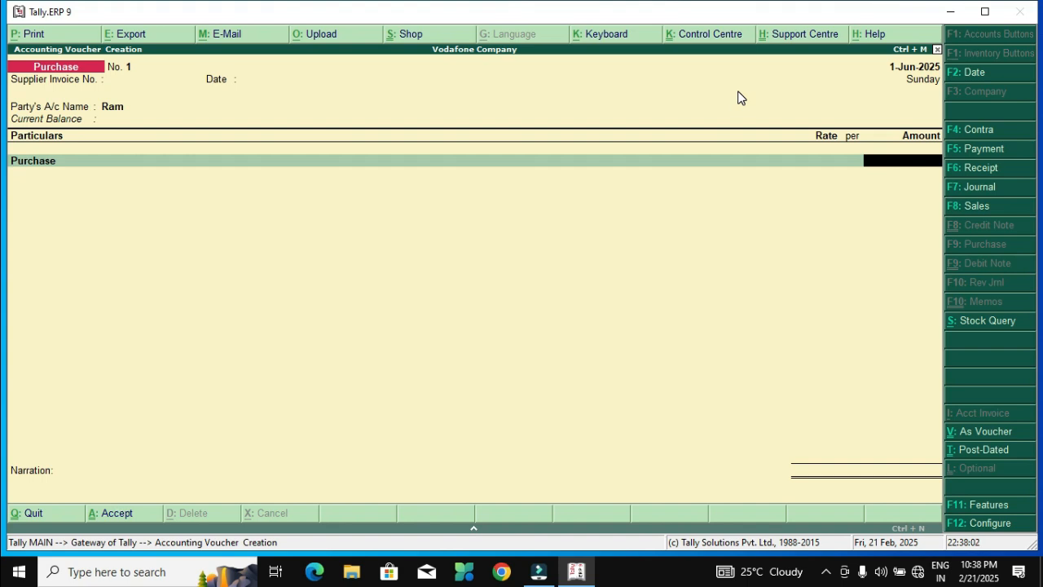
pyautogui.write('25000')
pyautogui.press('Return')
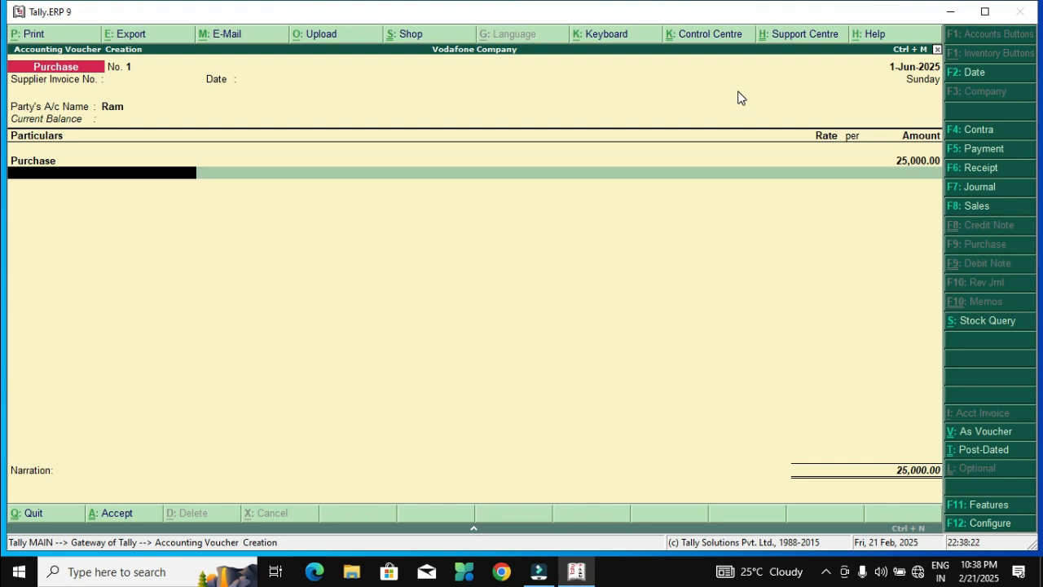
# Step: Add a second Purchase ledger entry of 12,000 with the rate left blank
pyautogui.press('space')
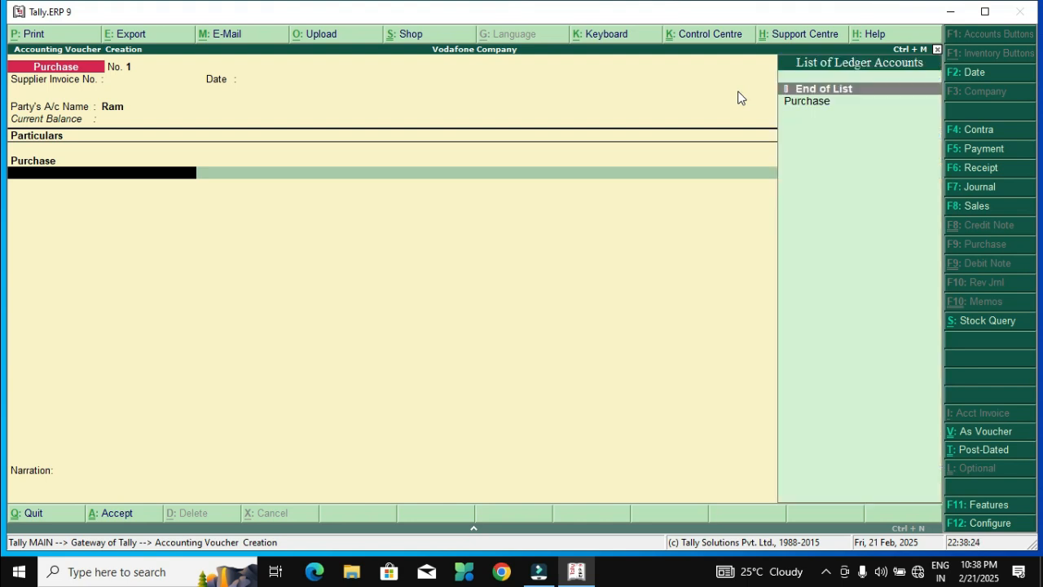
pyautogui.press('Return')
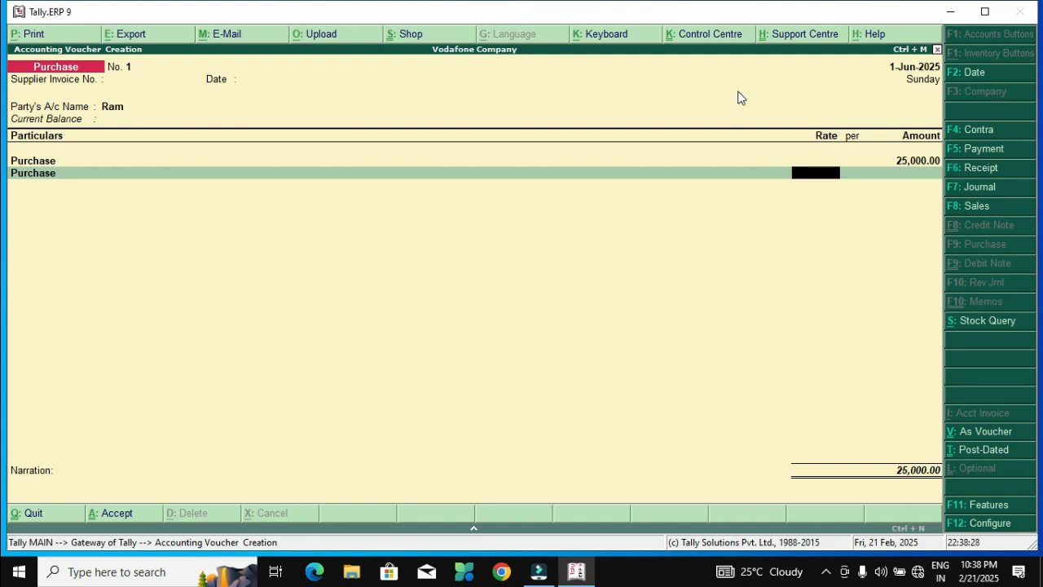
pyautogui.press('Return')
pyautogui.write('12000')
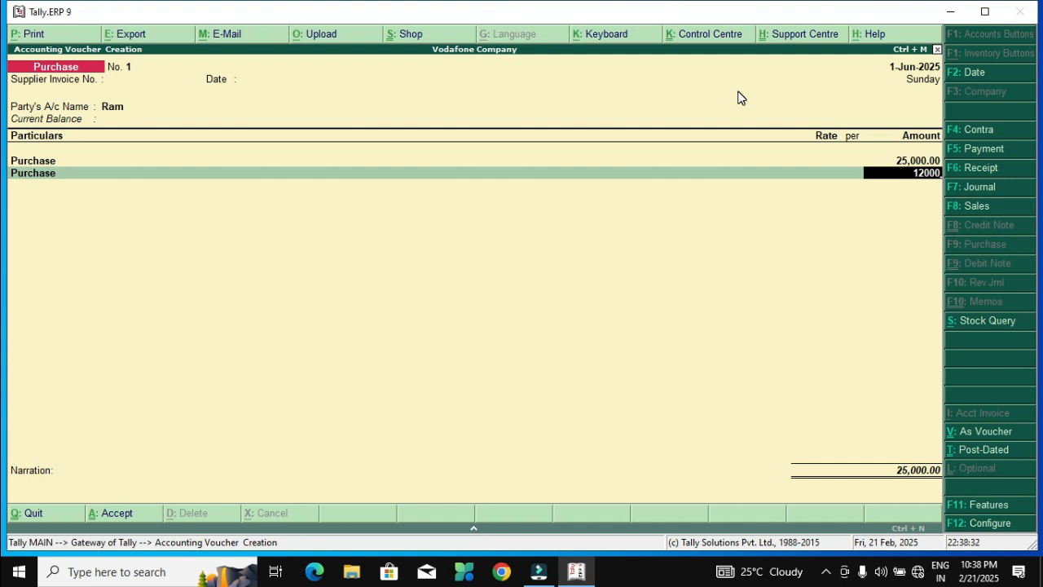
pyautogui.press('Return')
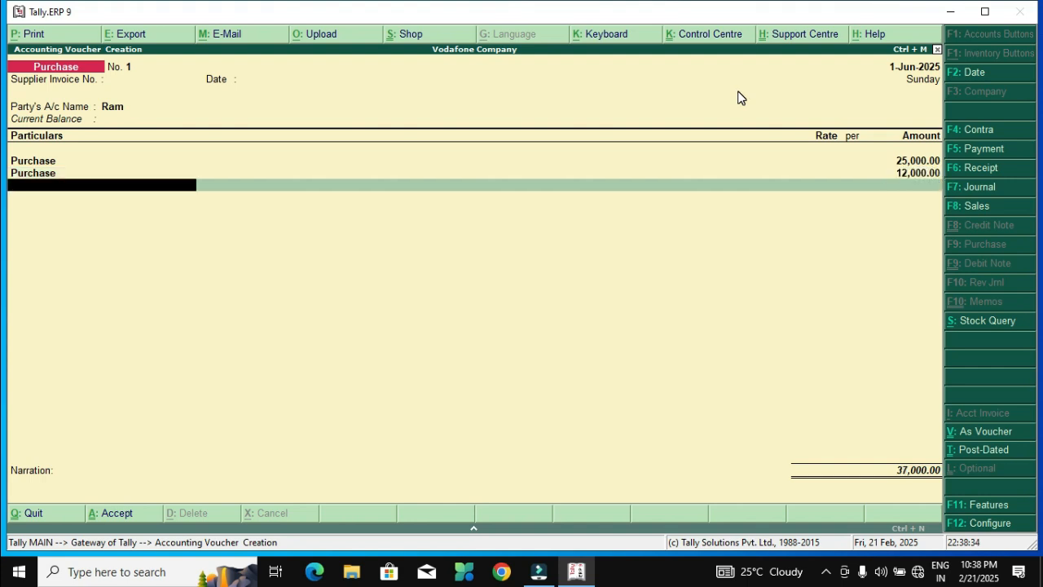
# Step: Add a third Purchase ledger entry of 10,000 with the rate left blank
pyautogui.press('Down')
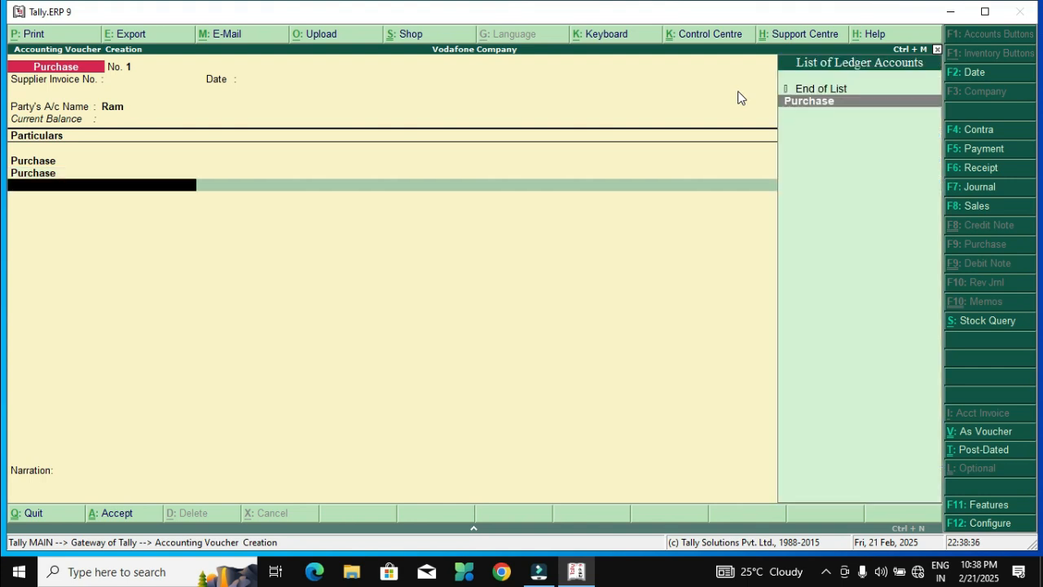
pyautogui.press('Return')
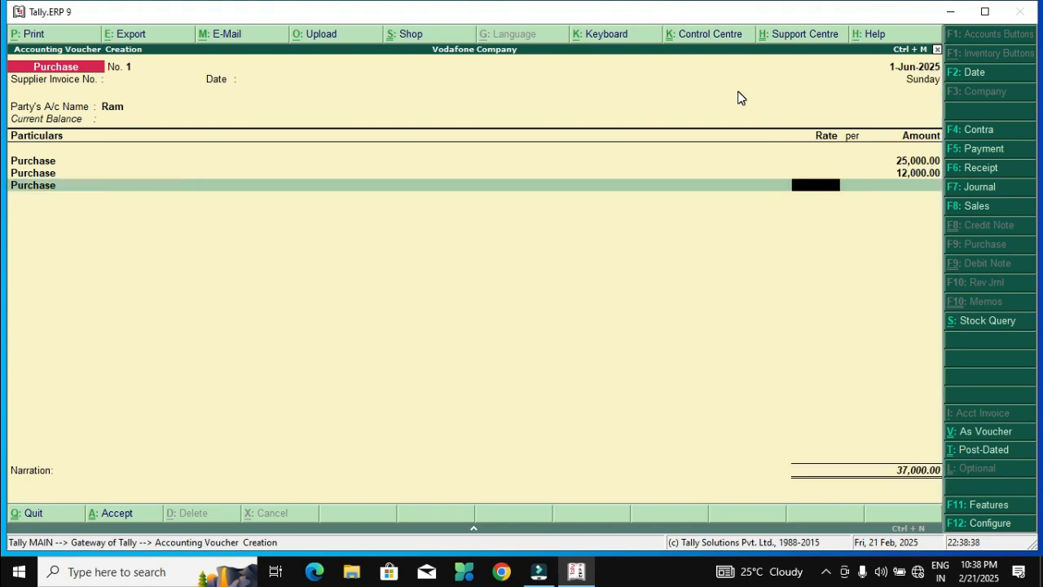
pyautogui.press('Return')
pyautogui.write('10,000')
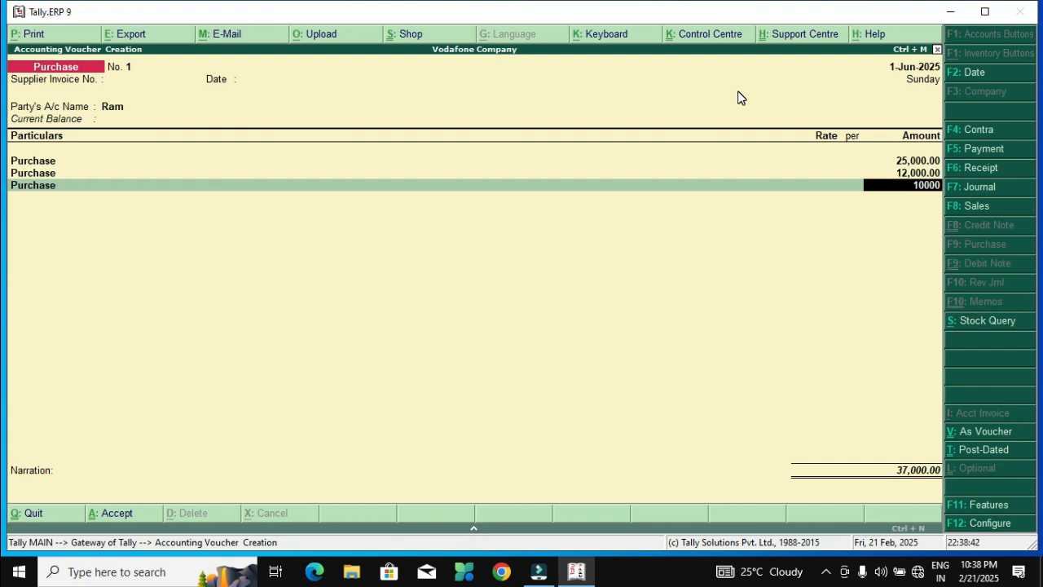
pyautogui.press('Return')
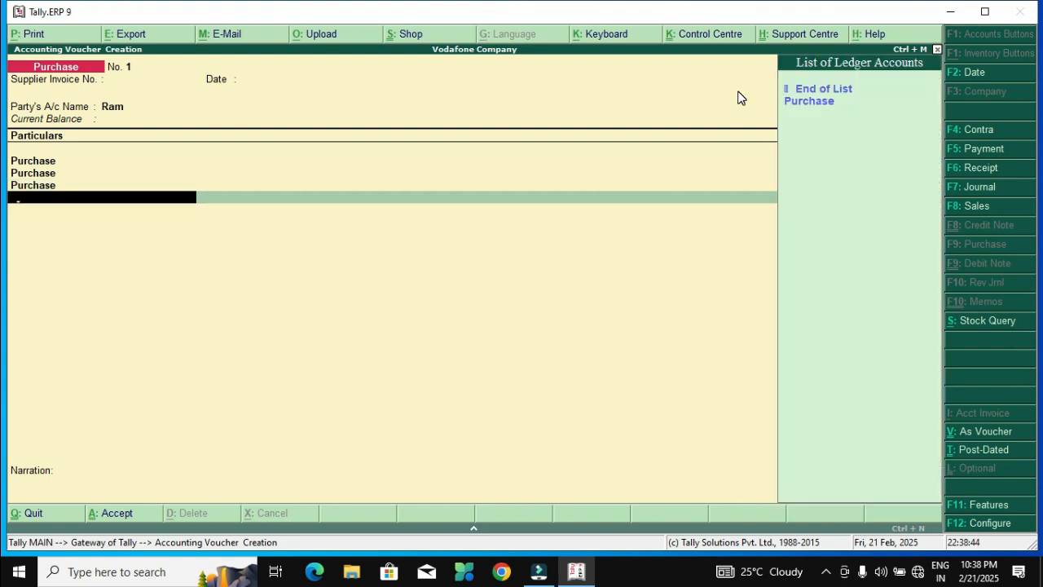
# Step: Add a fourth Purchase ledger entry of 2,700 with the rate left blank
pyautogui.press('Down')
pyautogui.press('Return')
pyautogui.press('Return')
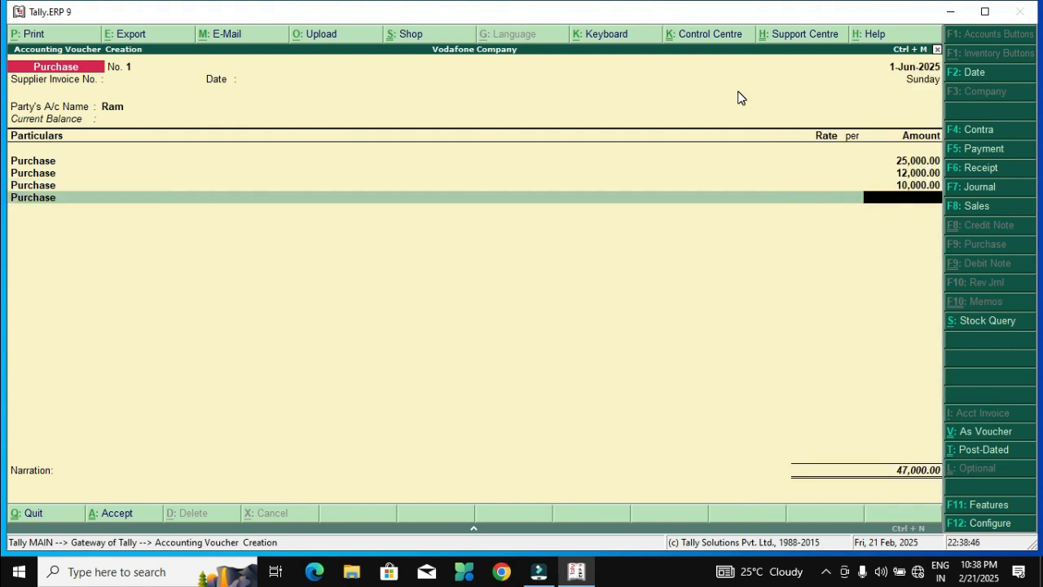
pyautogui.write('2700')
pyautogui.press('Return')
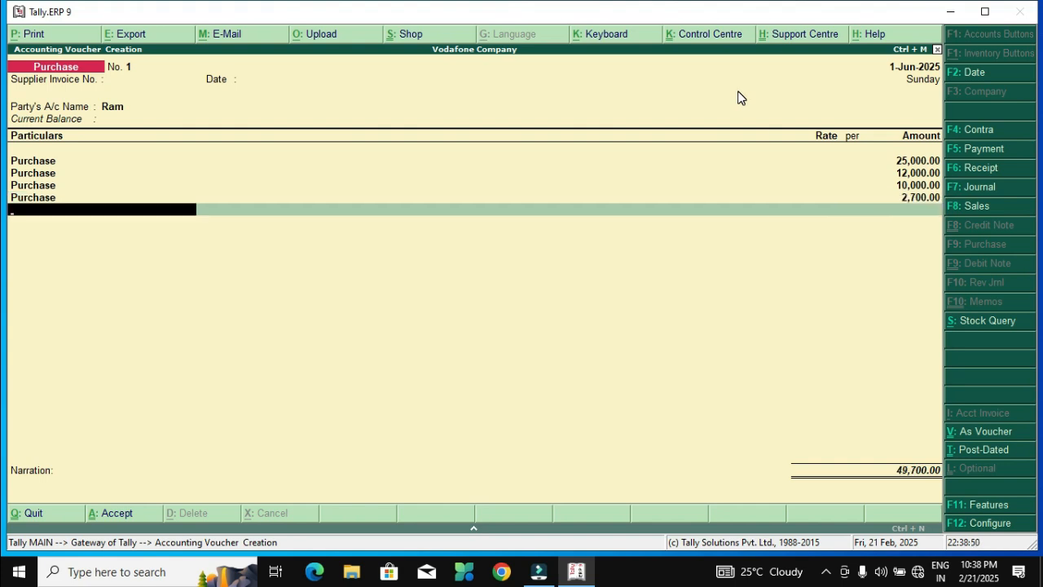
# Step: Add a fifth Purchase ledger entry of 3,000 with the rate left blank
pyautogui.press('Down')
pyautogui.press('Return')
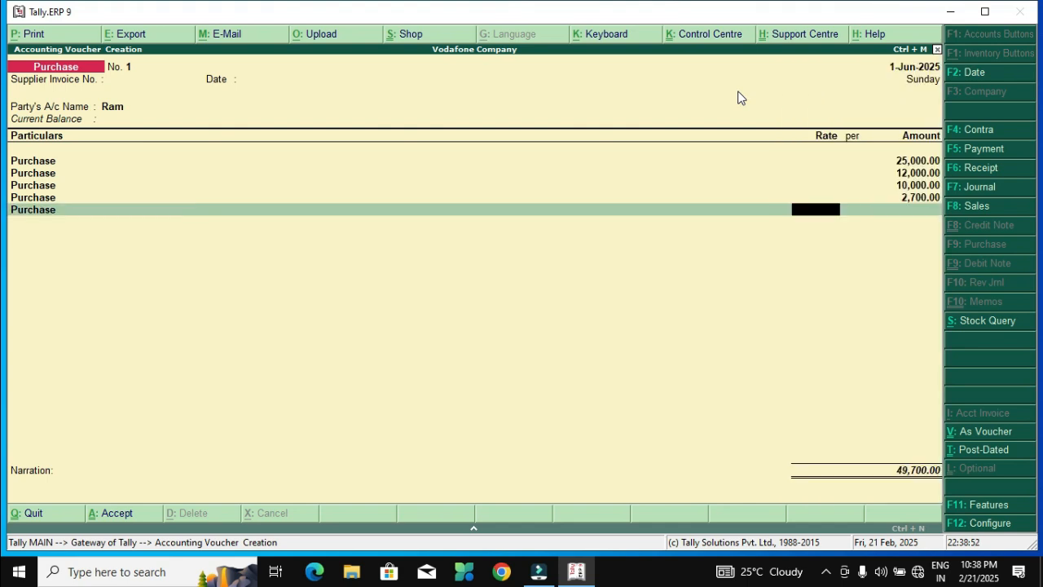
pyautogui.press('Return')
pyautogui.write('3')
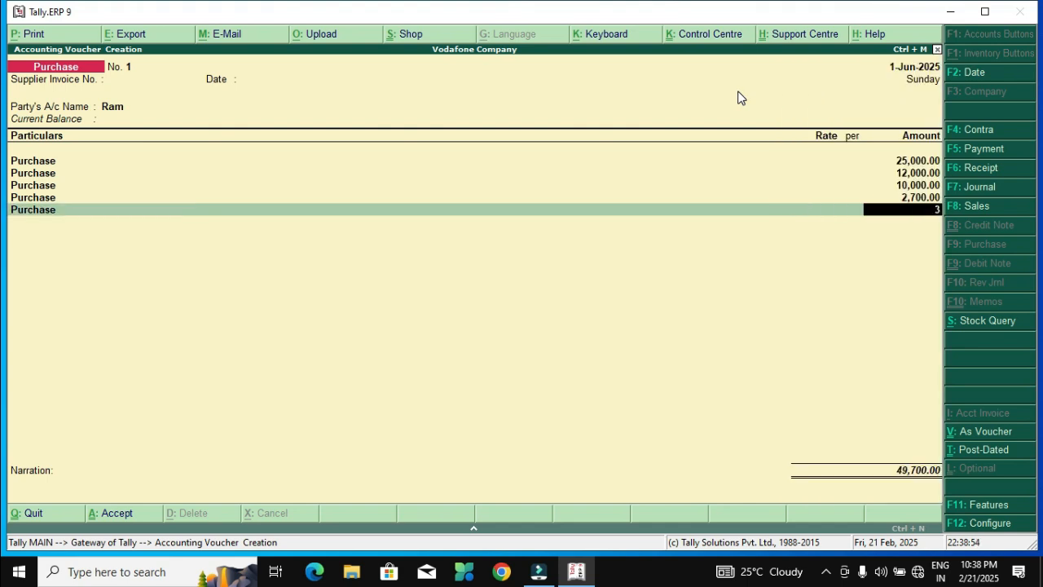
pyautogui.write(',00000')
pyautogui.press('Return')
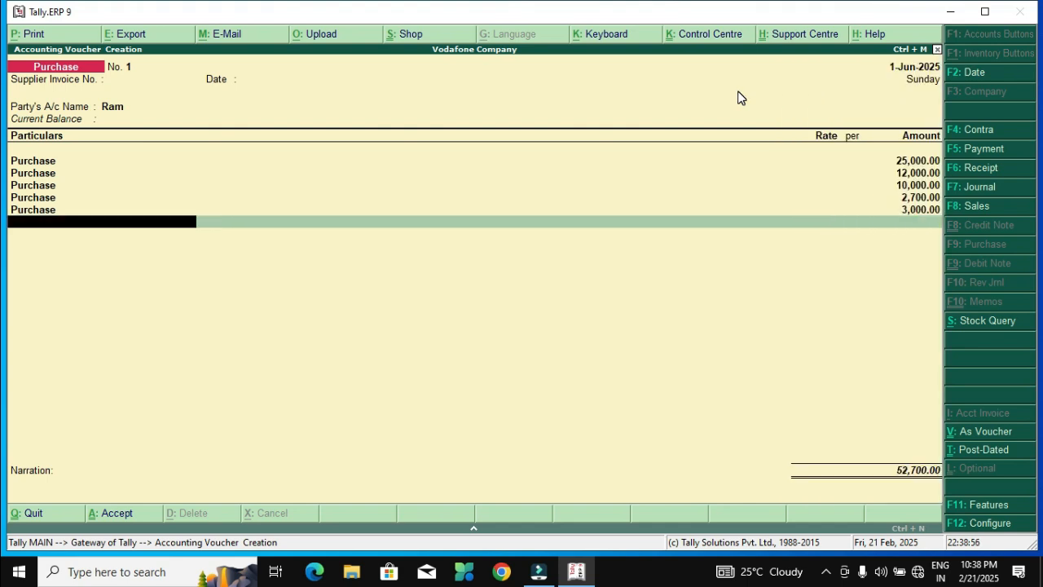
# Step: Add a sixth Purchase ledger entry of 3,500 with the rate left blank
pyautogui.press('Down')
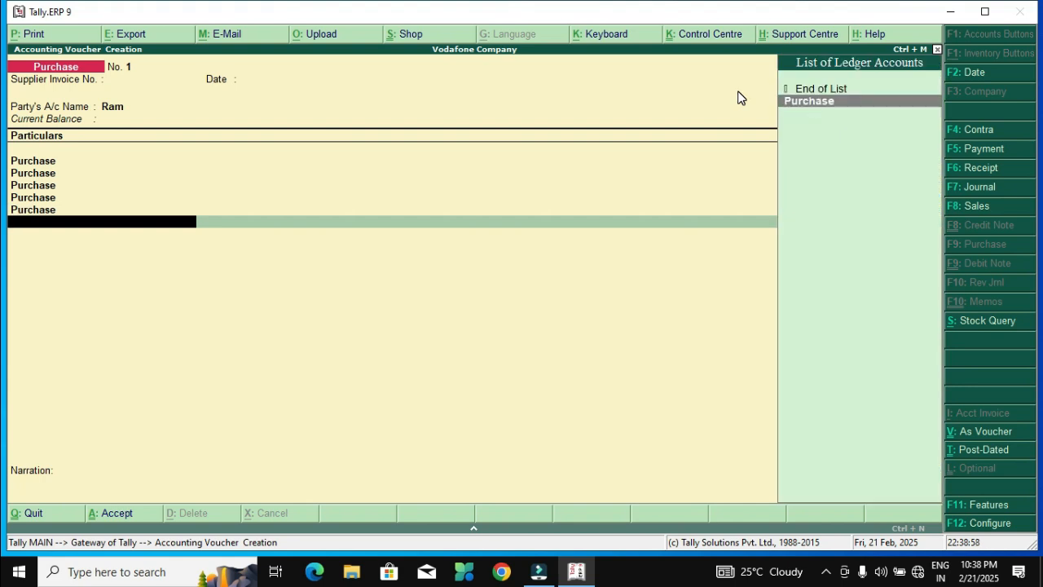
pyautogui.press('Return')
pyautogui.press('Return')
pyautogui.write('3500')
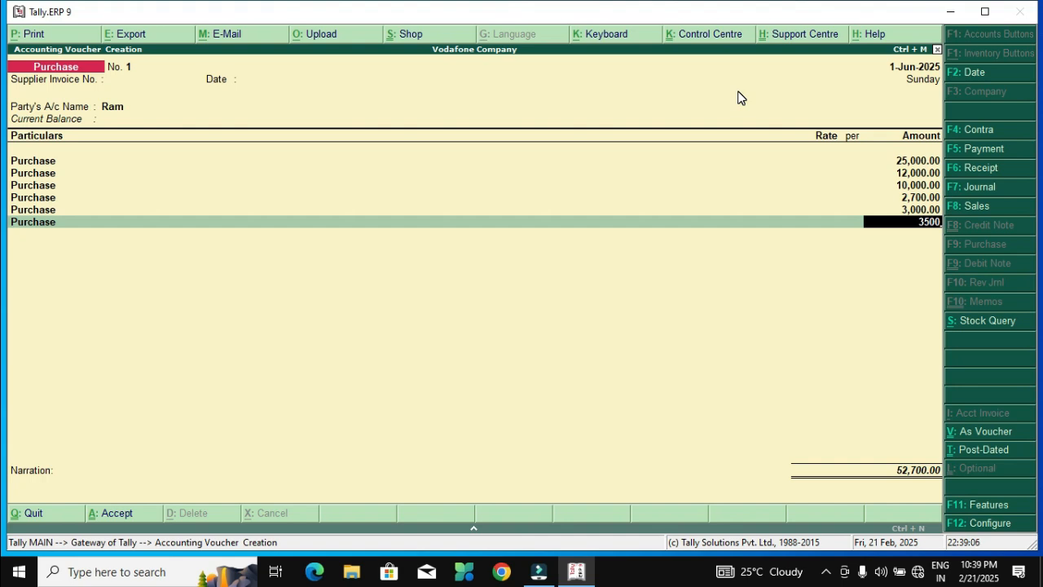
pyautogui.press('Return')
# Step: End the list of entries, leave the narration blank and save the purchase voucher
pyautogui.press('Return')
pyautogui.press('Return')
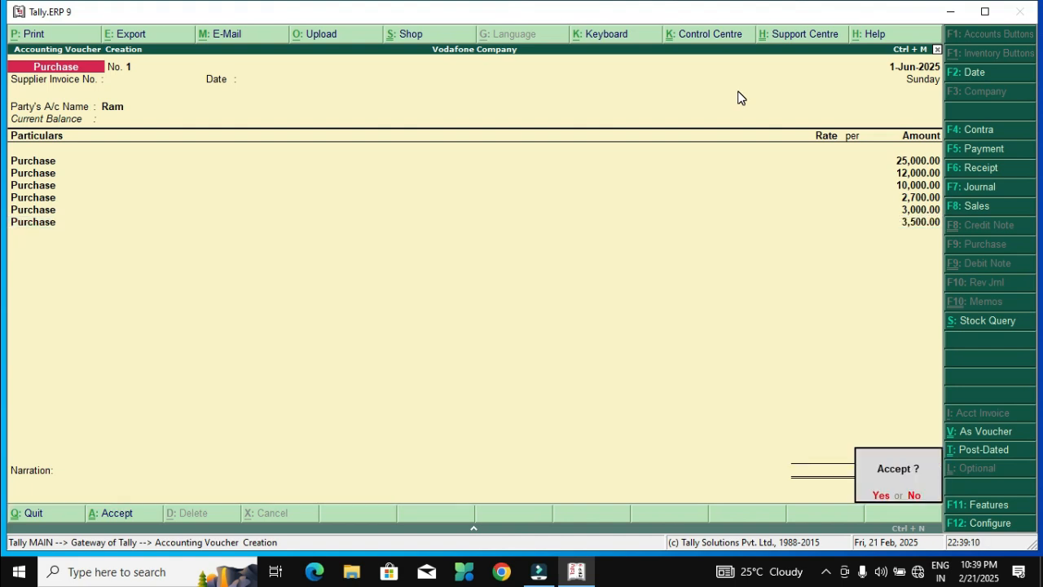
pyautogui.press('Return')
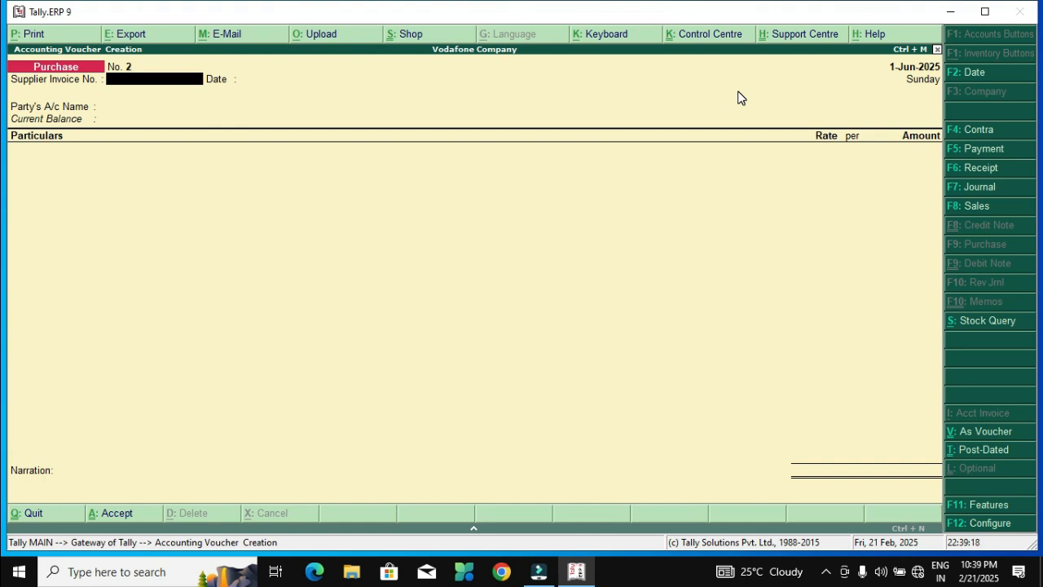
# Step: Leave the blank second purchase voucher without quitting the program, and display the company's Day Book
pyautogui.press('Escape')
pyautogui.press('Escape')
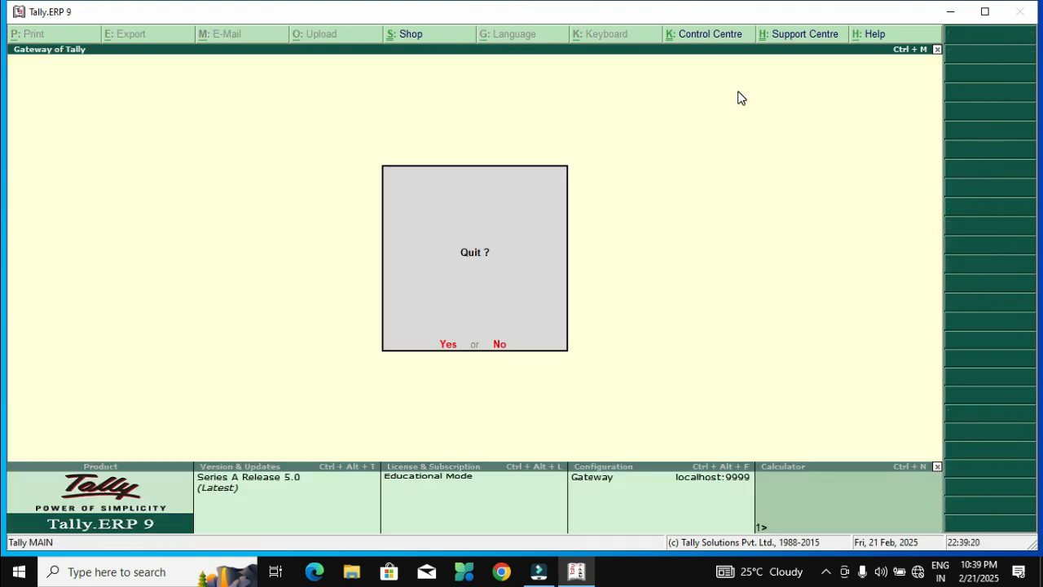
pyautogui.press('n')
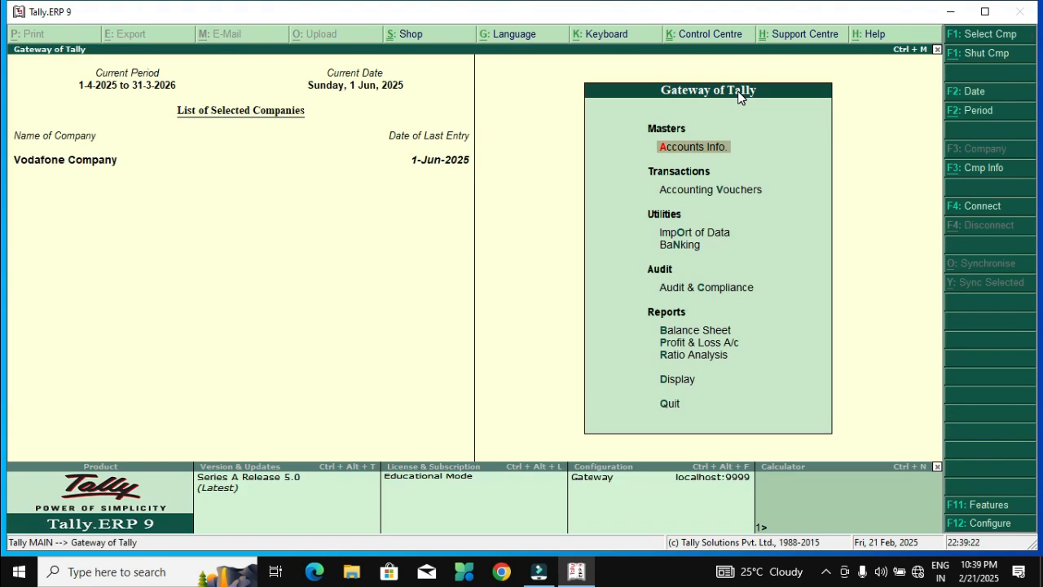
pyautogui.press('Down')
pyautogui.press('Down')
pyautogui.press('Down')
pyautogui.press('Down')
pyautogui.press('Down')
pyautogui.press('Down')
pyautogui.press('Down')
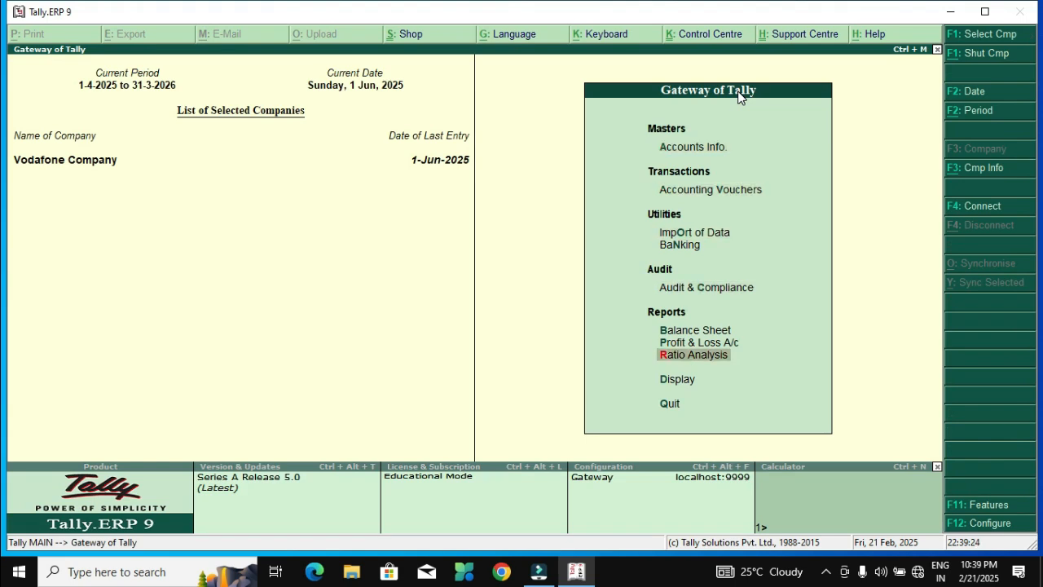
pyautogui.press('Down')
pyautogui.press('Down')
pyautogui.press('Up')
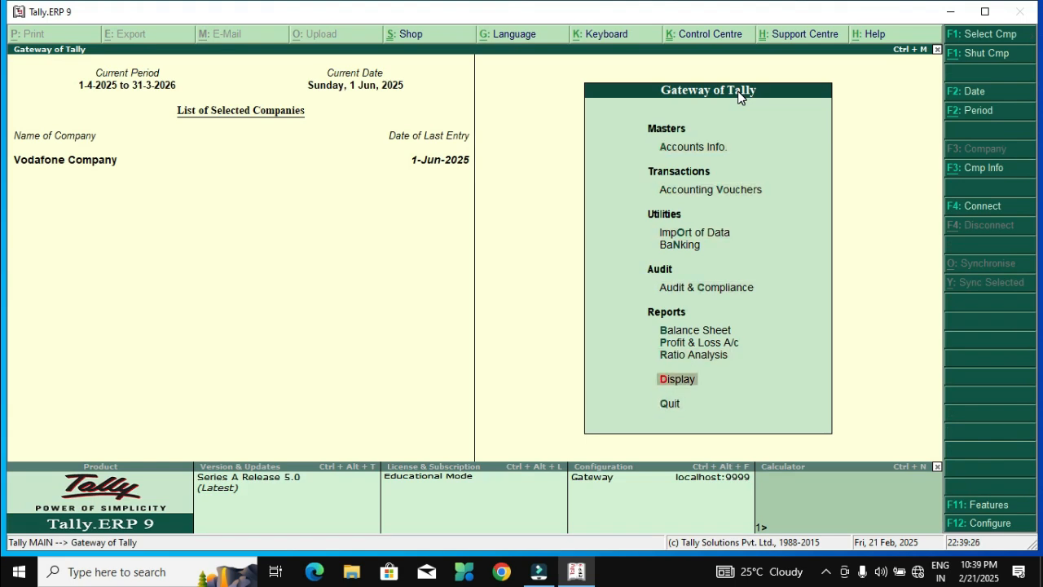
pyautogui.press('Return')
pyautogui.press('Down')
pyautogui.press('Down')
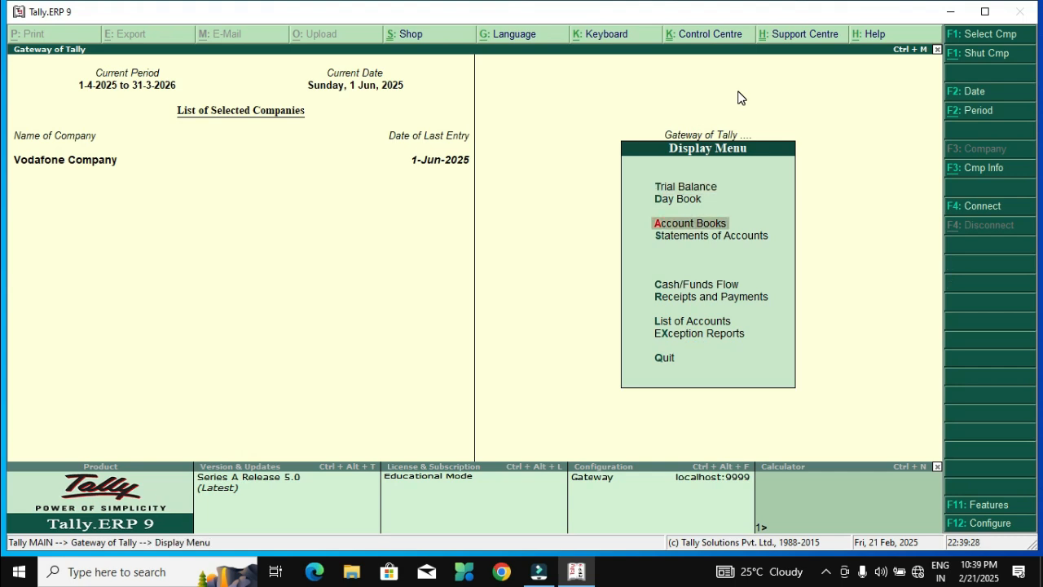
pyautogui.press('Up')
pyautogui.press('Return')
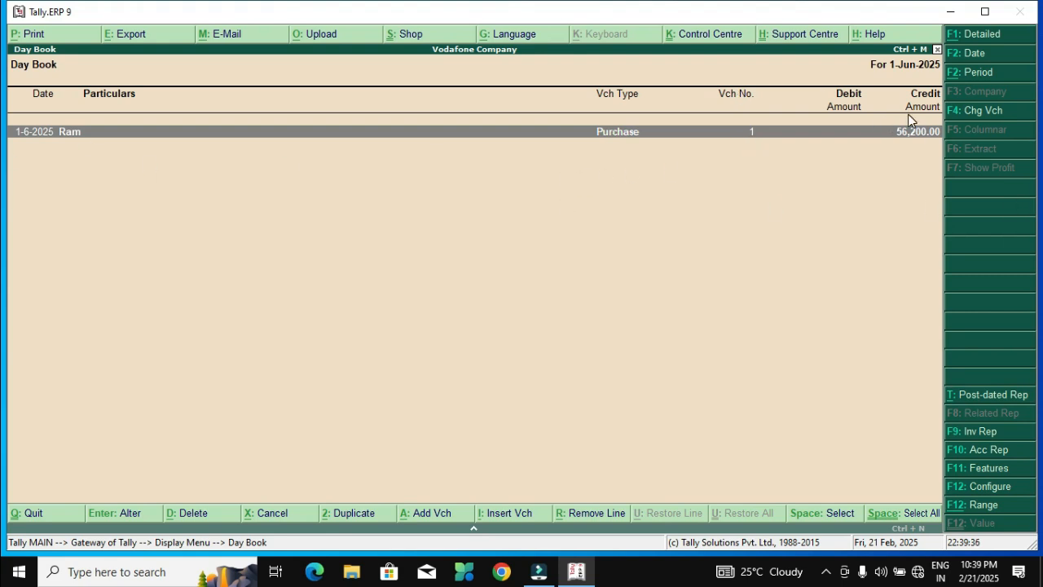
# Step: Examine the purchase voucher's entries from the Day Book, and return to the Gateway of Tally without altering it
pyautogui.press('Return')
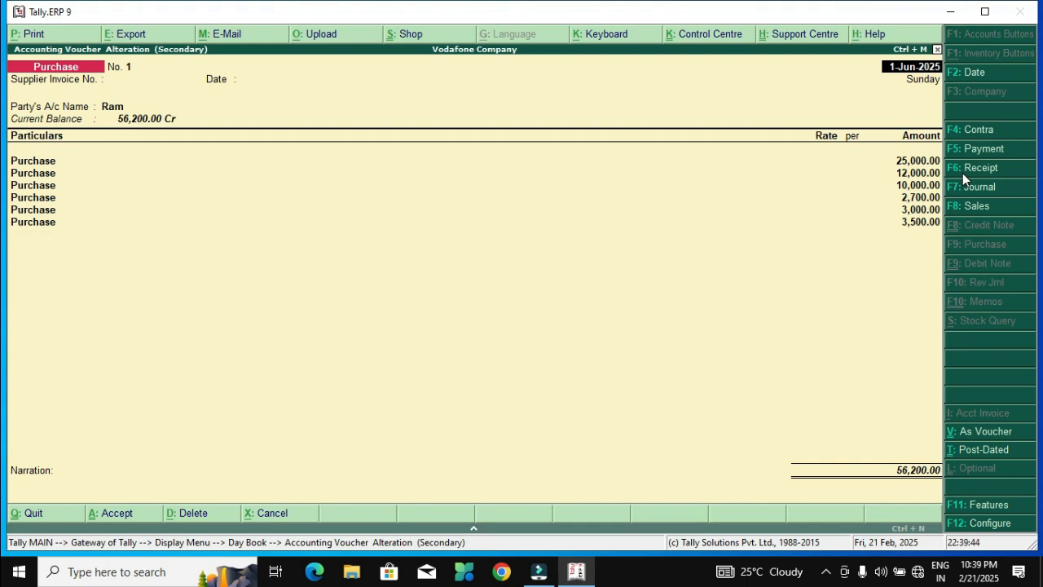
pyautogui.press('Escape')
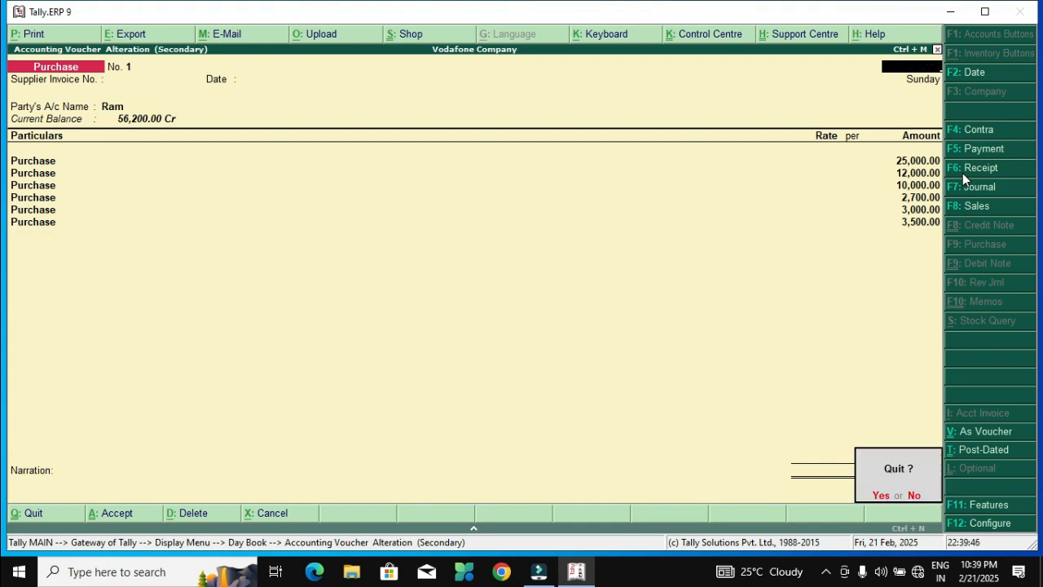
pyautogui.press('y')
pyautogui.press('Escape')
pyautogui.press('Escape')
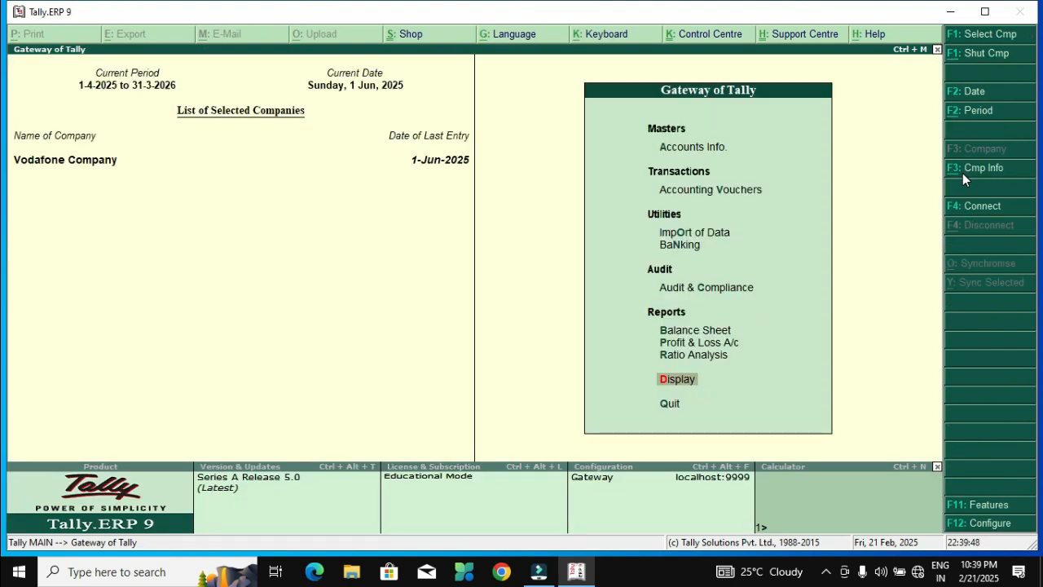
# Step: Display the Balance Sheet in detailed form to examine the liabilities and assets
pyautogui.press('Up')
pyautogui.press('Up')
pyautogui.press('Up')
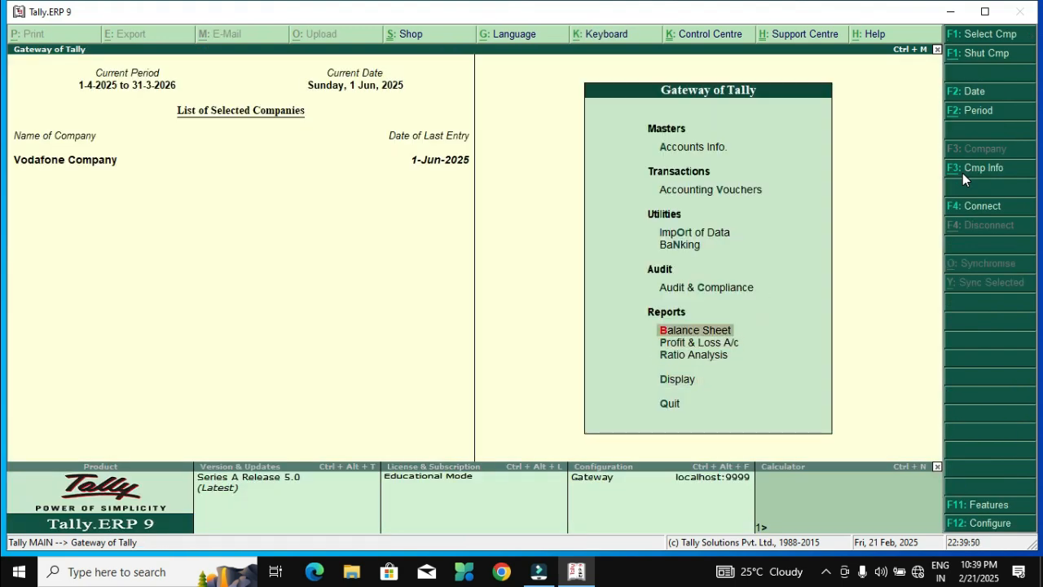
pyautogui.press('Return')
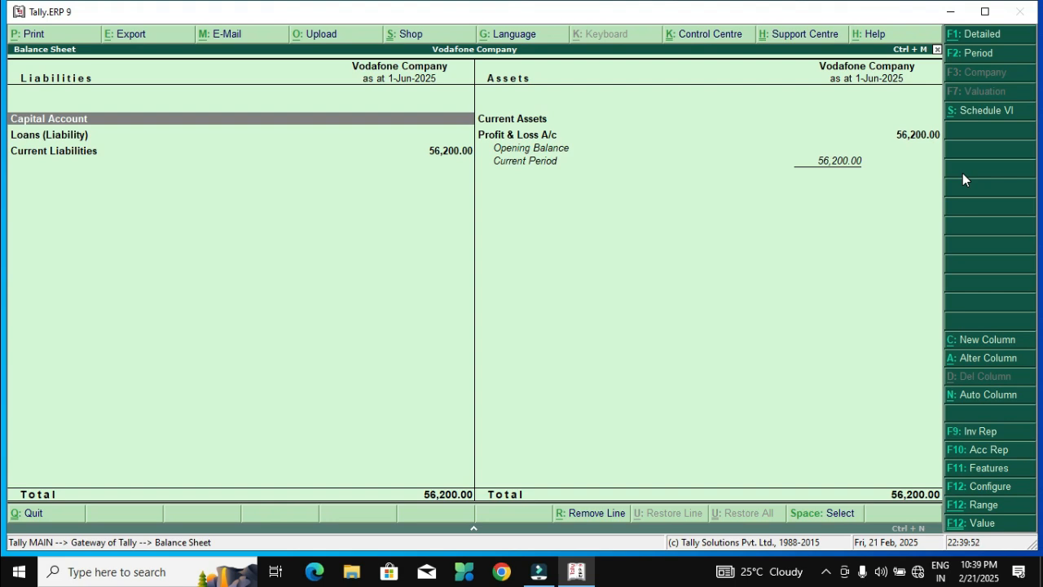
pyautogui.hotkey('alt', 'F1')
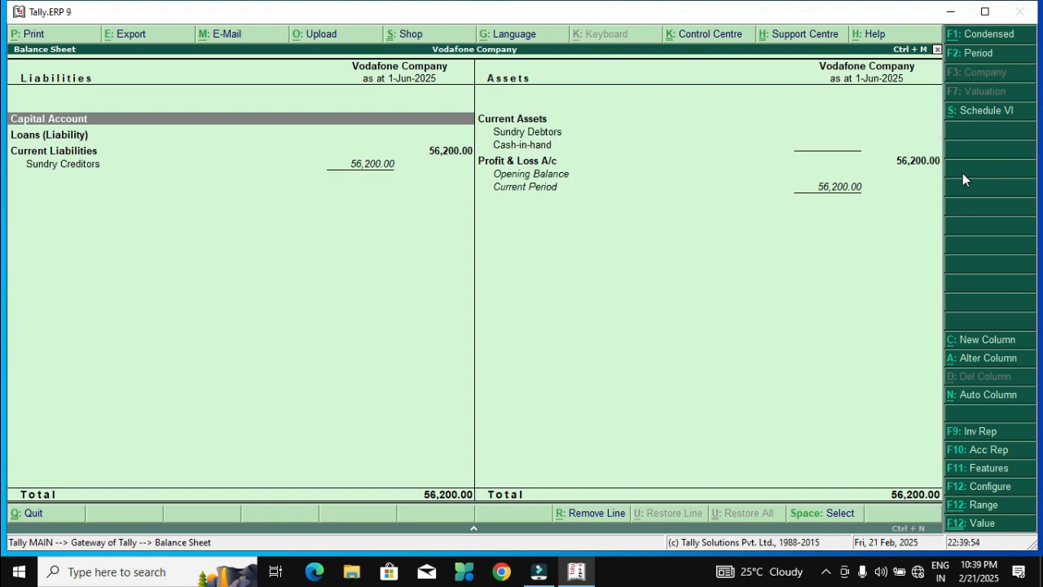
# Step: Drill down from the Balance Sheet's current liabilities into the Sundry Creditors group summary
pyautogui.press('Down')
pyautogui.press('Down')
pyautogui.press('Down')
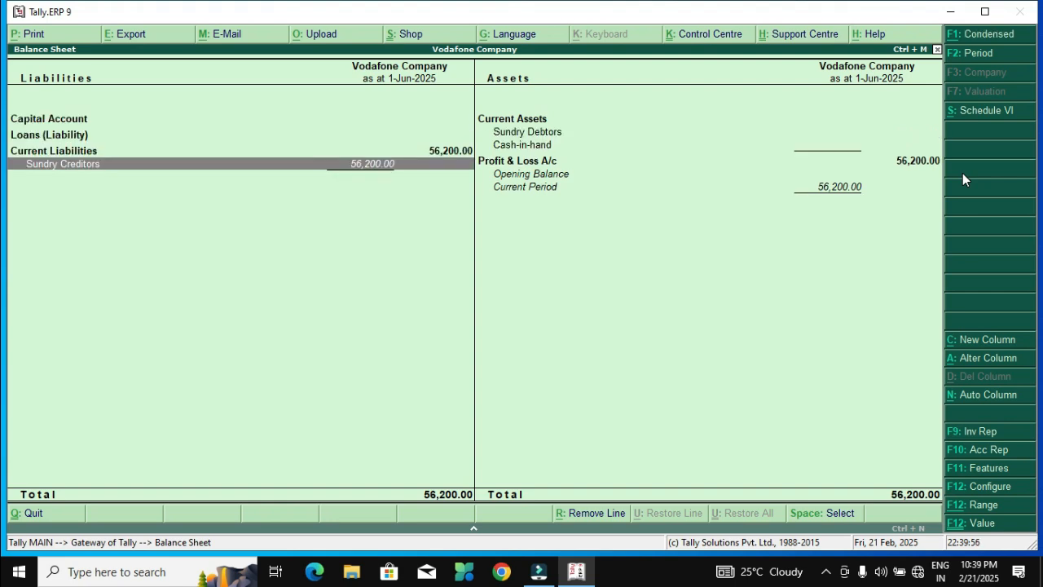
pyautogui.press('Up')
pyautogui.press('Down')
pyautogui.press('Up')
pyautogui.press('Up')
pyautogui.press('Down')
pyautogui.press('Down')
pyautogui.press('Return')
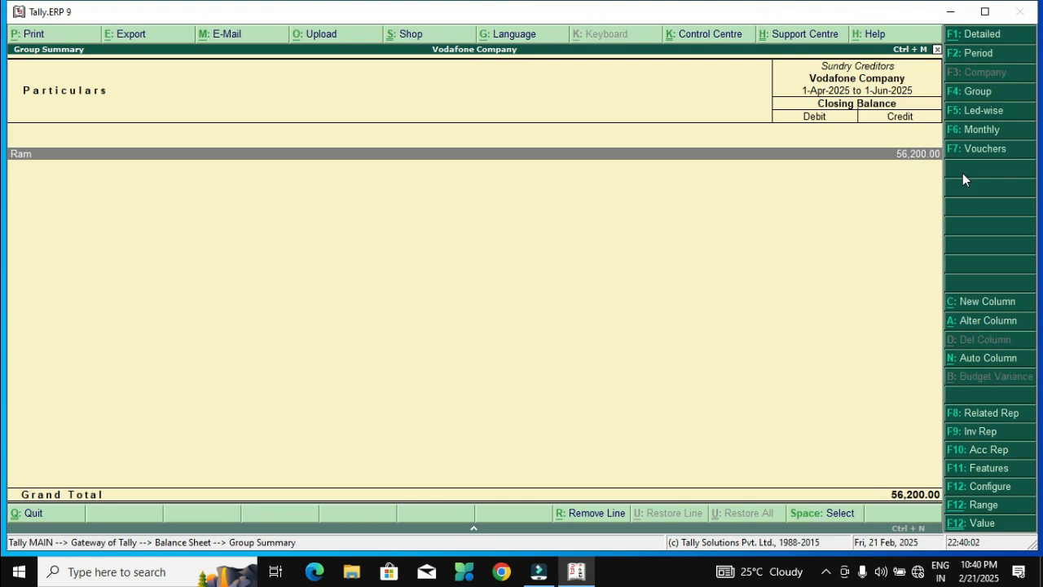
# Step: Drill down through the creditor's June transactions to the purchase voucher to examine its entries
pyautogui.press('Return')
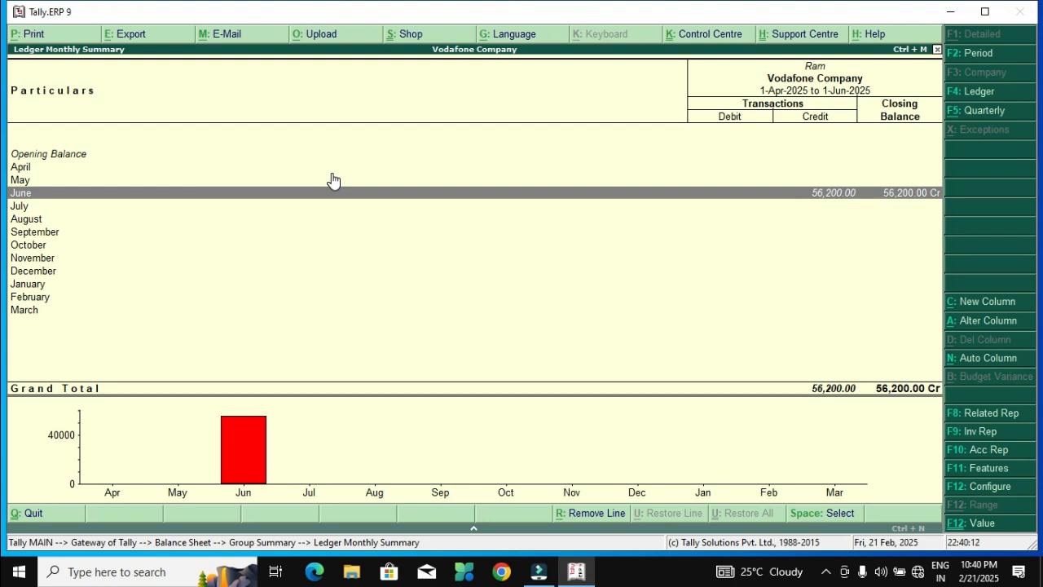
pyautogui.press('Return')
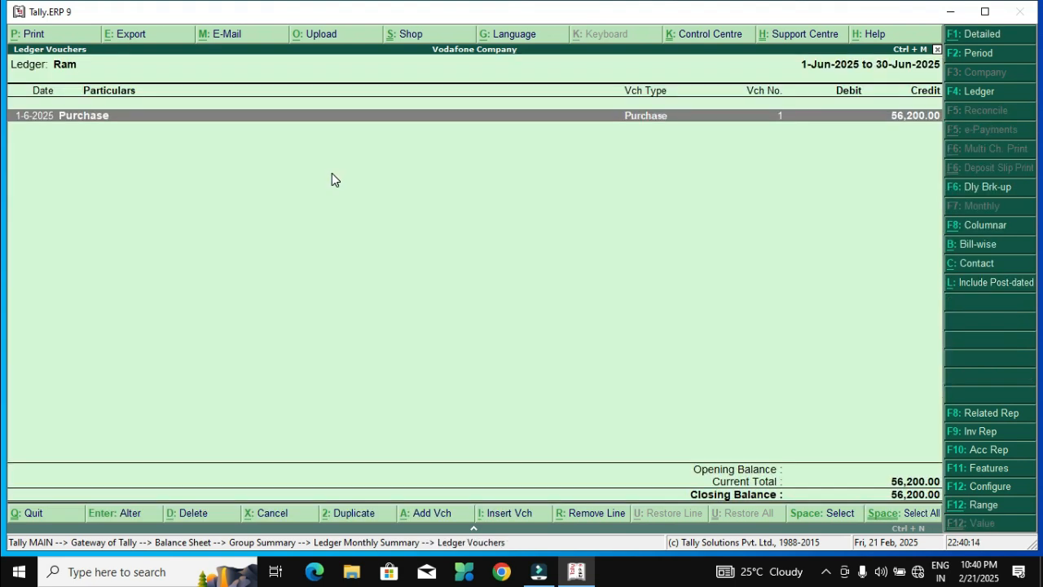
pyautogui.press('Return')
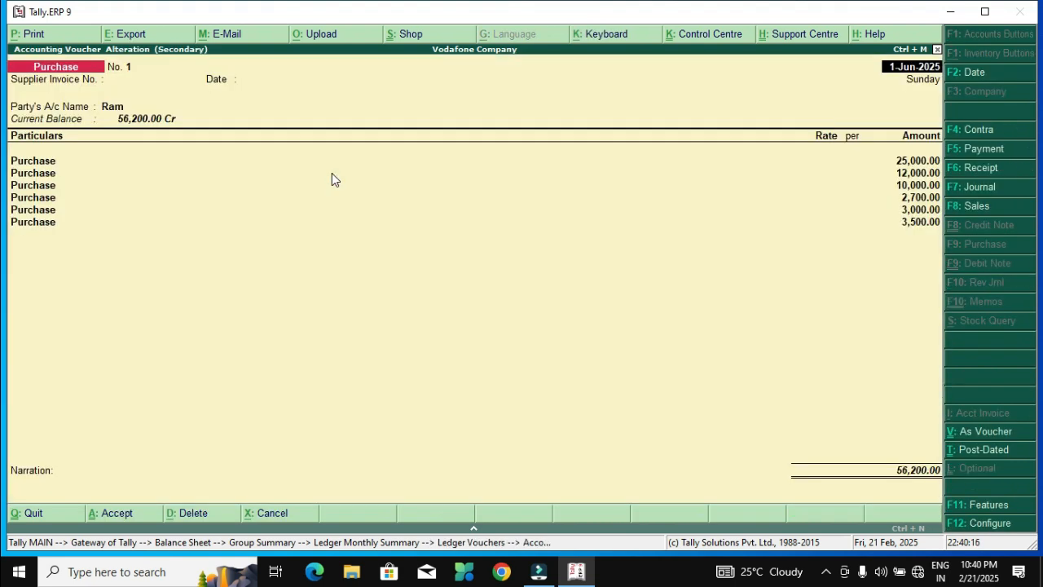